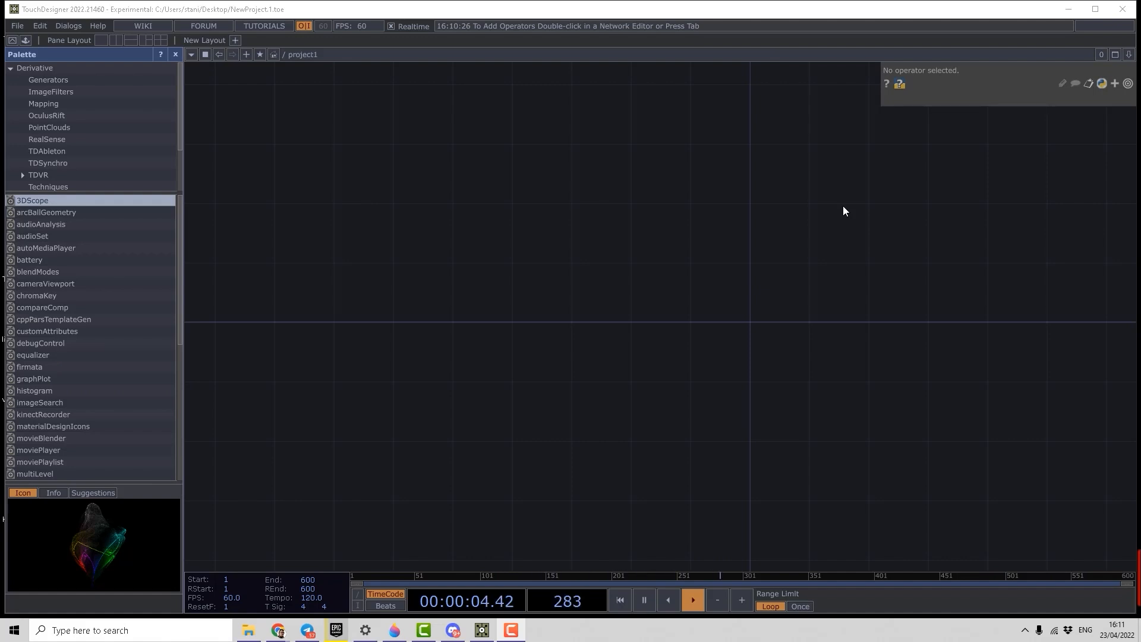
Step: Create a Noise TOP in the empty network and a Ramp TOP directly beneath it
{"action": "key", "text": "Tab"}
{"action": "left_click_drag", "start_coordinate": [429, 8], "coordinate": [497, 156]}
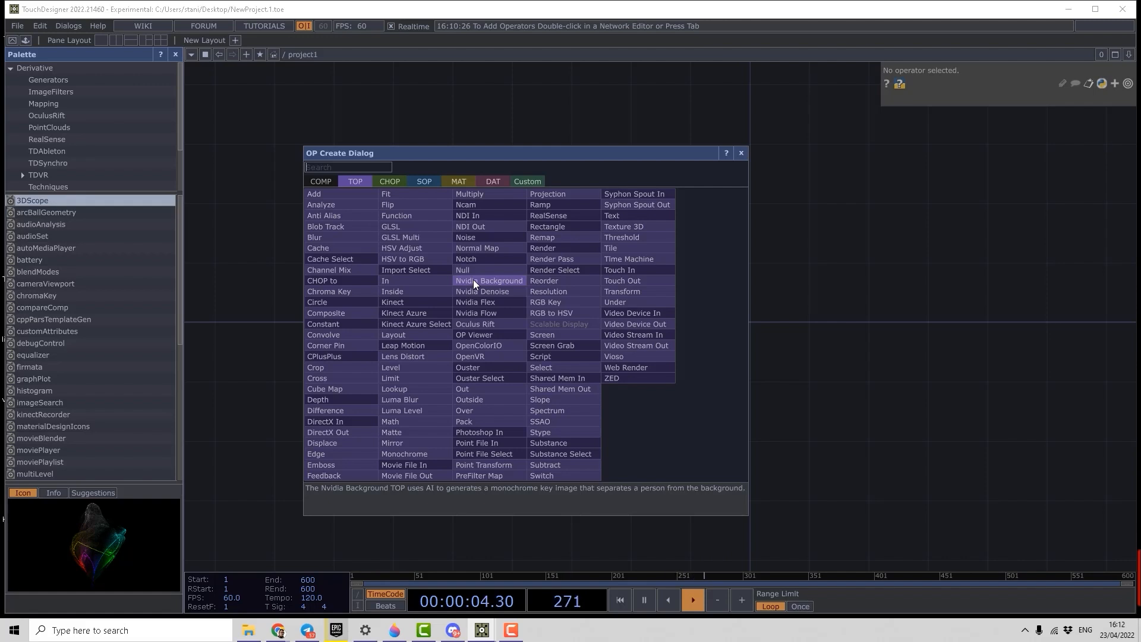
{"action": "left_click", "coordinate": [472, 240]}
{"action": "left_click", "coordinate": [412, 183]}
{"action": "key", "text": "Tab"}
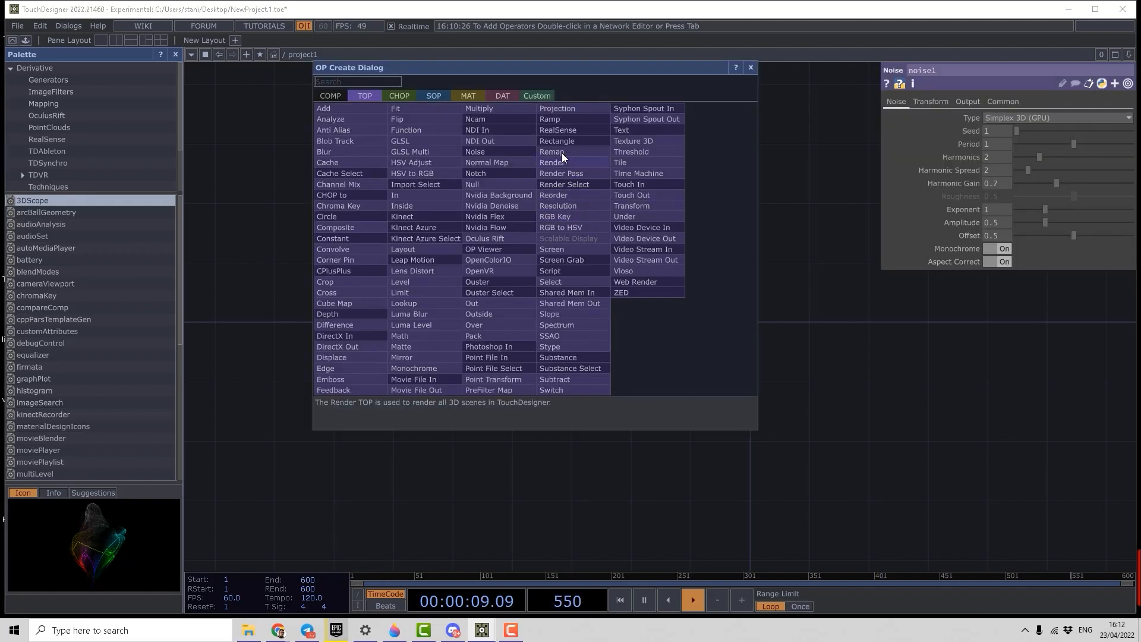
{"action": "left_click", "coordinate": [547, 116]}
{"action": "left_click", "coordinate": [438, 277]}
Step: Create a Constant TOP below the ramp and a Movie File In TOP below the constant
{"action": "key", "text": "Tab"}
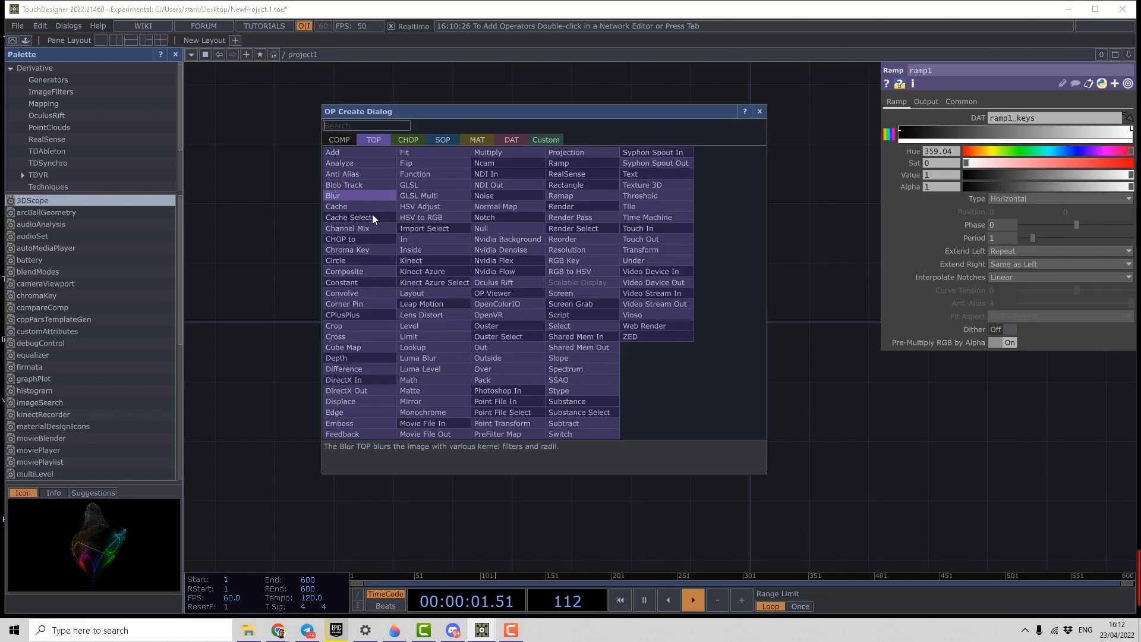
{"action": "left_click", "coordinate": [355, 234]}
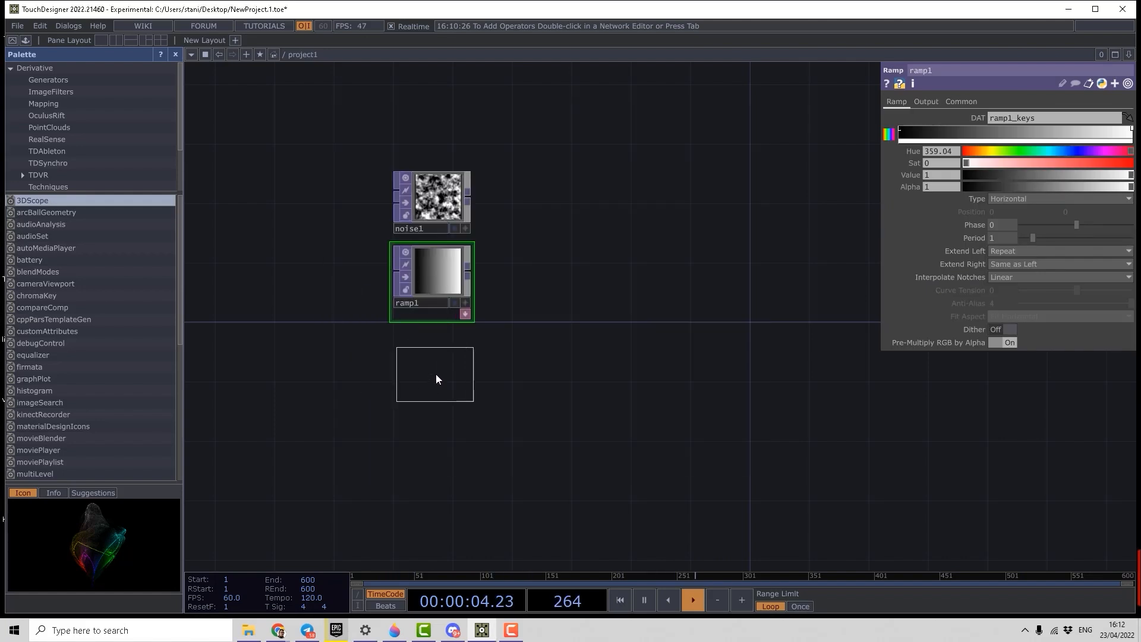
{"action": "left_click", "coordinate": [434, 362]}
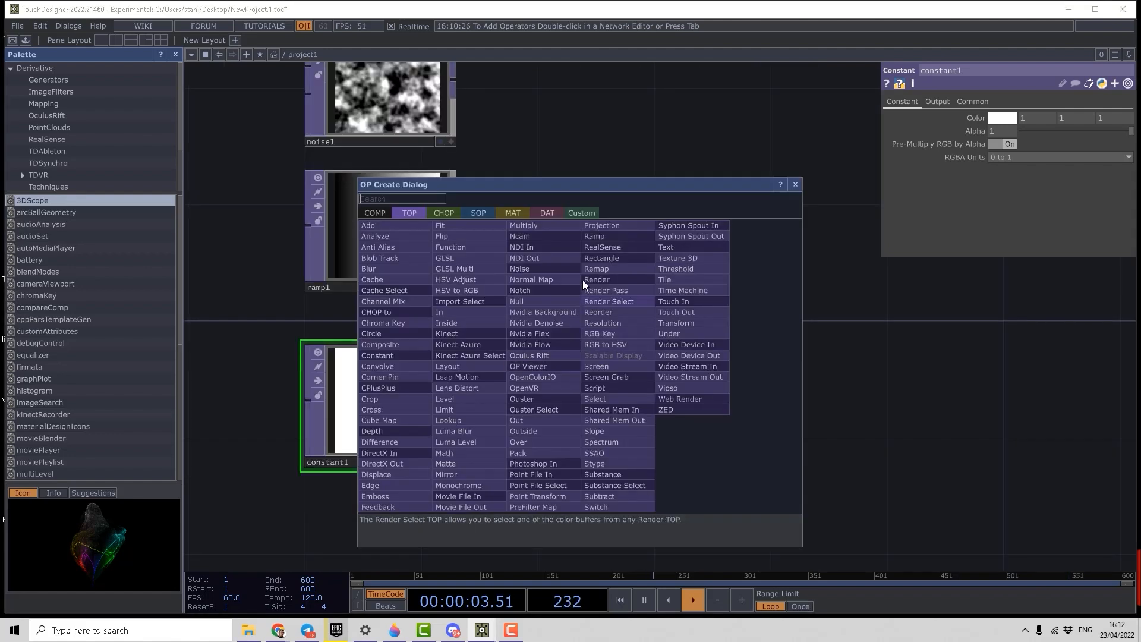
{"action": "left_click", "coordinate": [462, 496]}
{"action": "left_click", "coordinate": [380, 541]}
{"action": "left_click_drag", "start_coordinate": [673, 553], "coordinate": [680, 344]}
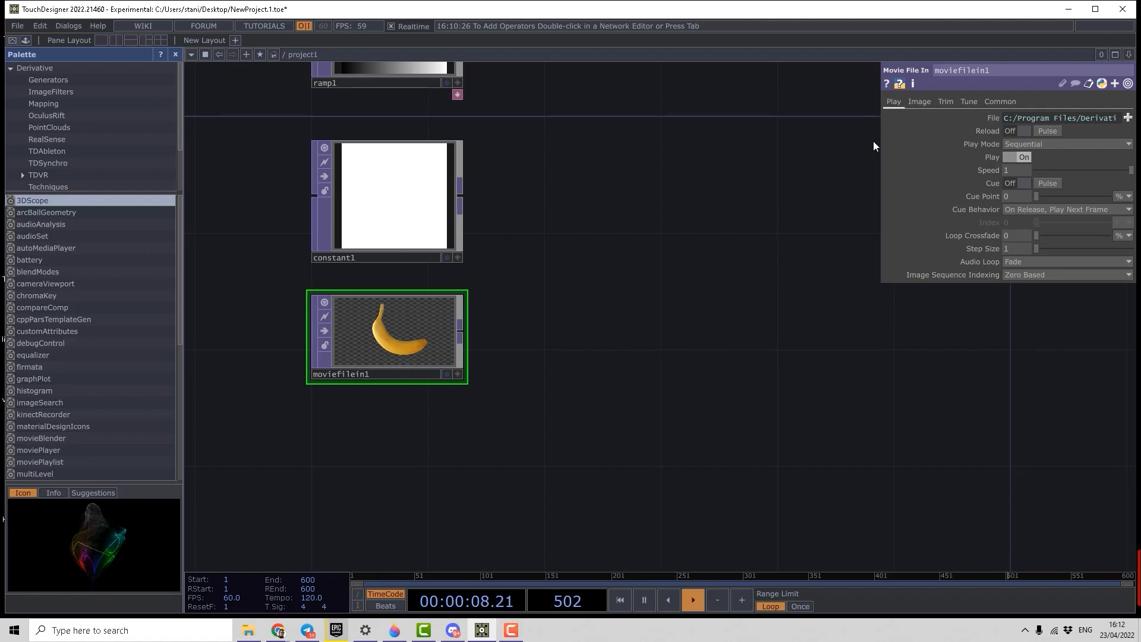
Step: Browse for a new file in the Movie File In TOP, replacing the banana image with the night city skyline
{"action": "mouse_move", "coordinate": [837, 123]}
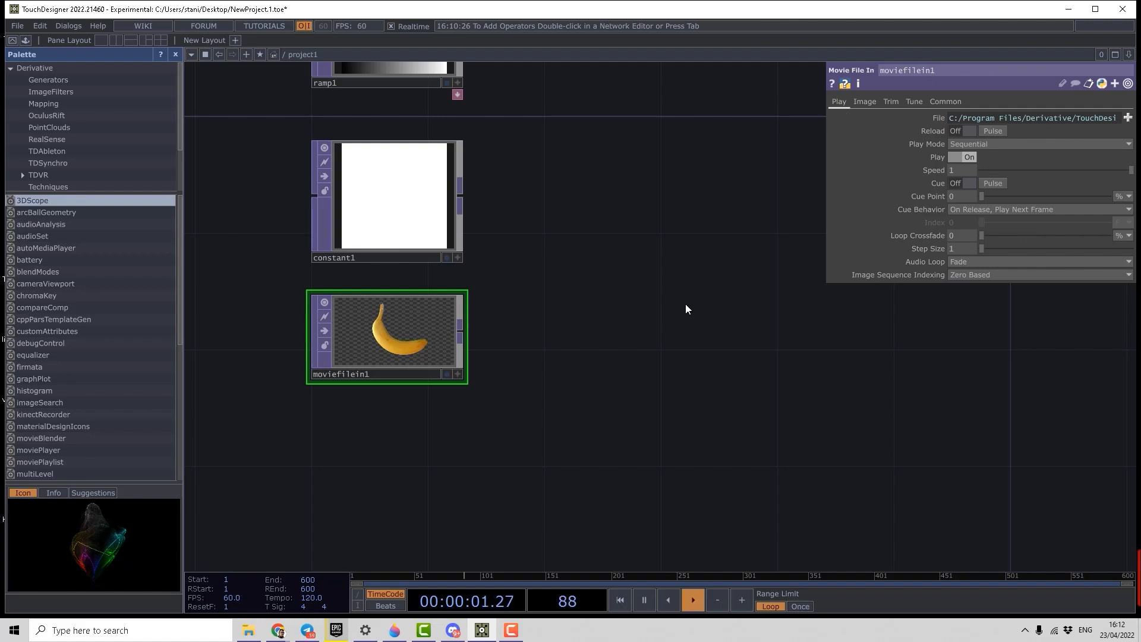
{"action": "scroll", "coordinate": [397, 416], "scroll_direction": "up", "scroll_amount": 5}
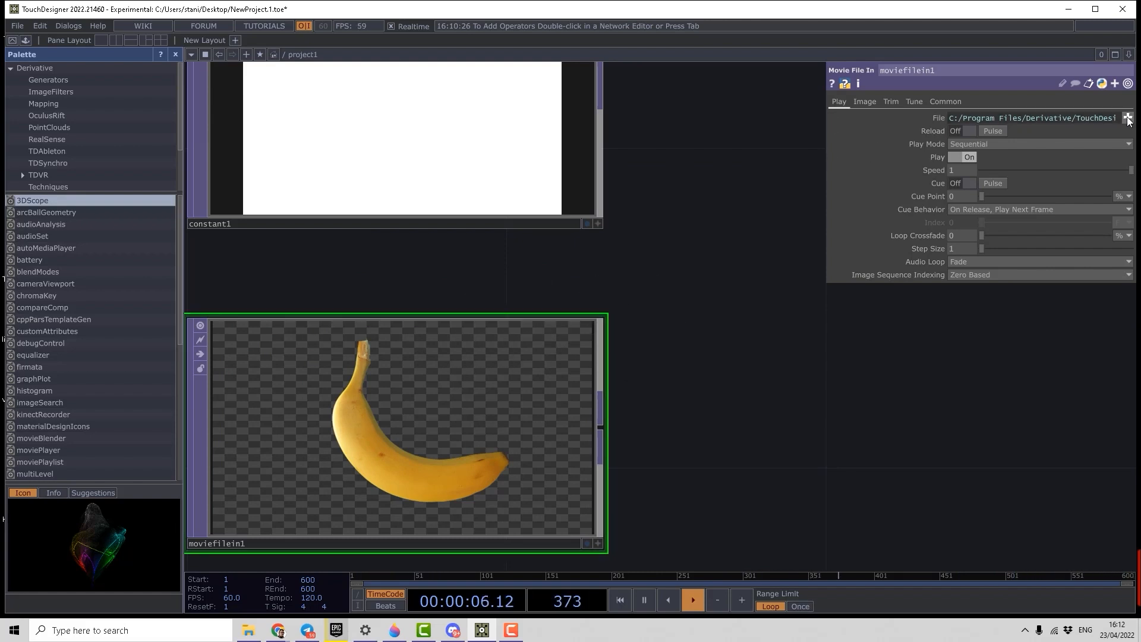
{"action": "left_click", "coordinate": [1127, 119]}
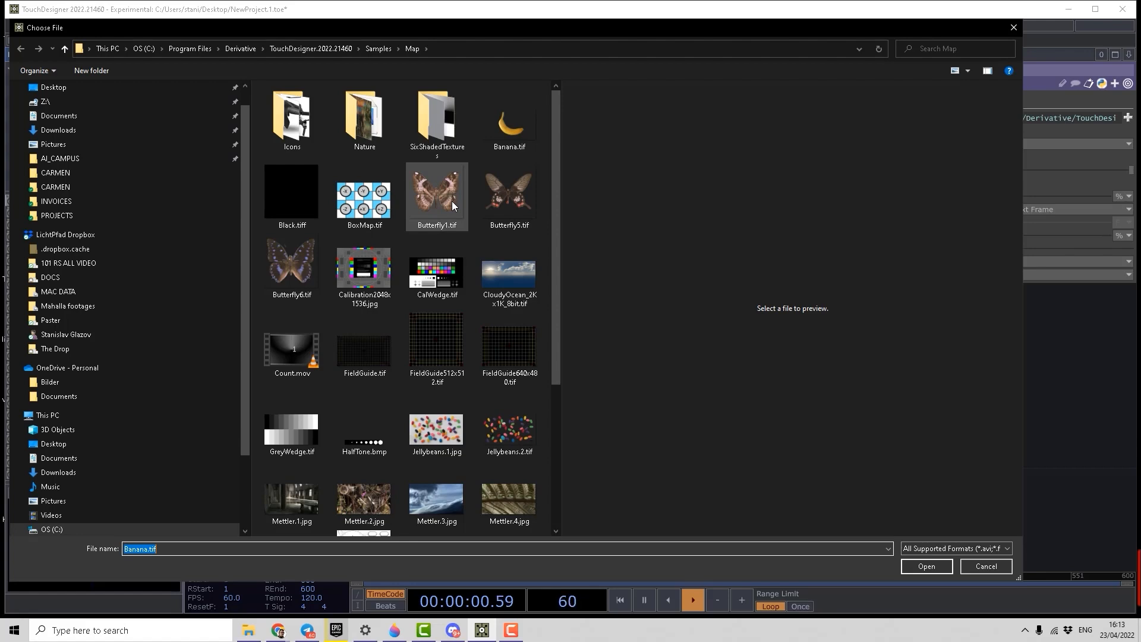
{"action": "scroll", "coordinate": [463, 205], "scroll_direction": "down", "scroll_amount": 3}
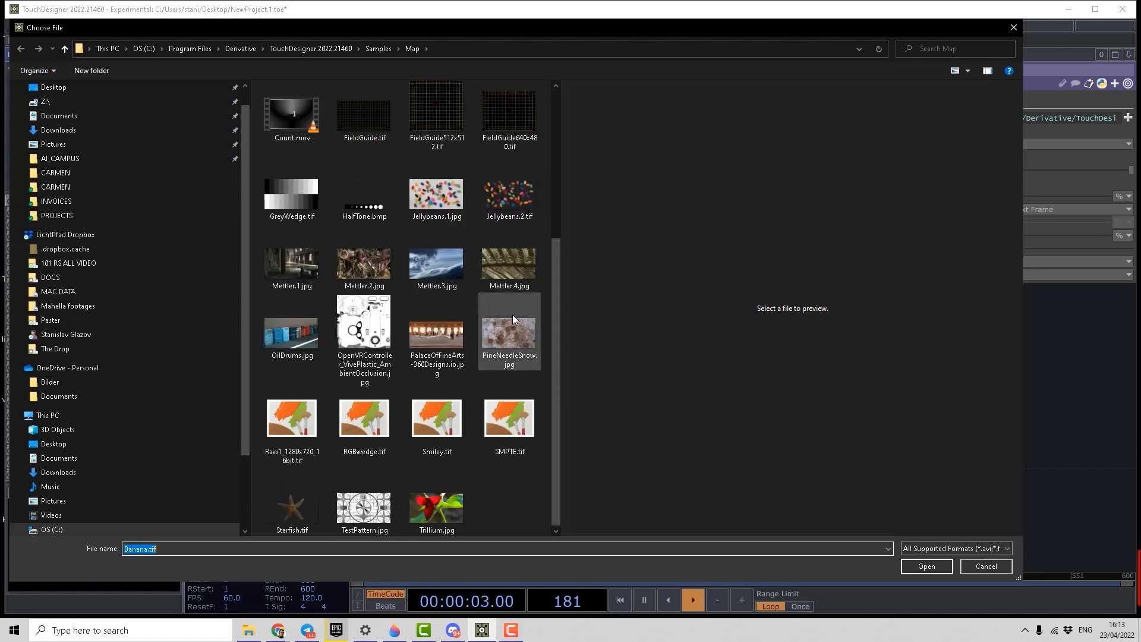
{"action": "key", "text": "Return"}
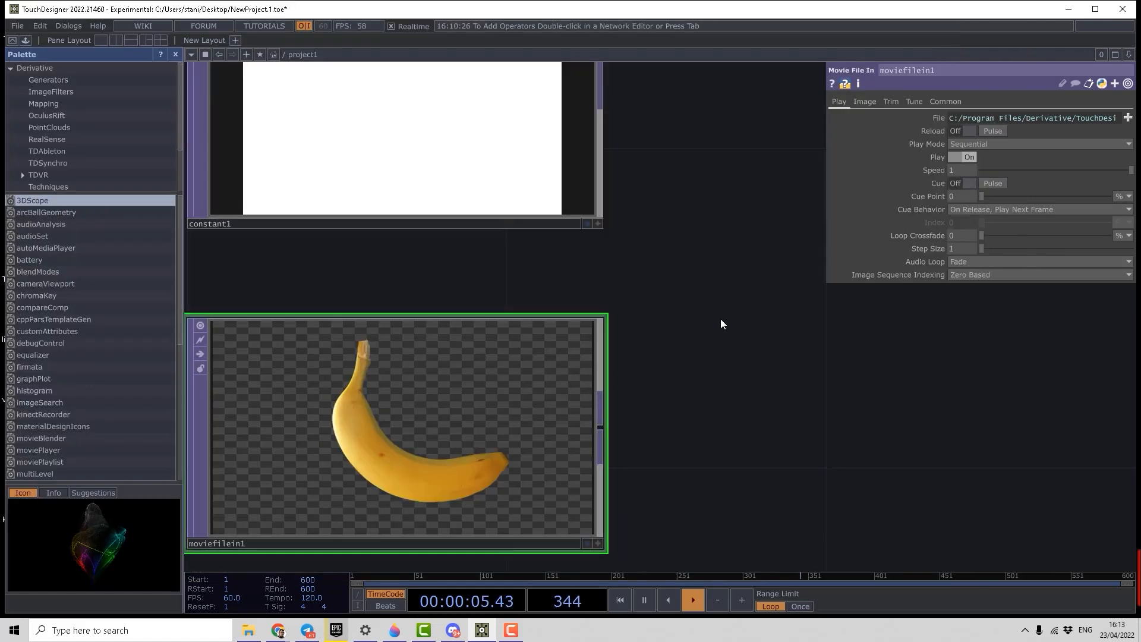
{"action": "left_click_drag", "start_coordinate": [721, 319], "coordinate": [890, 278]}
{"action": "scroll", "coordinate": [495, 356], "scroll_direction": "up", "scroll_amount": 4}
{"action": "left_click_drag", "start_coordinate": [827, 157], "coordinate": [561, 169]}
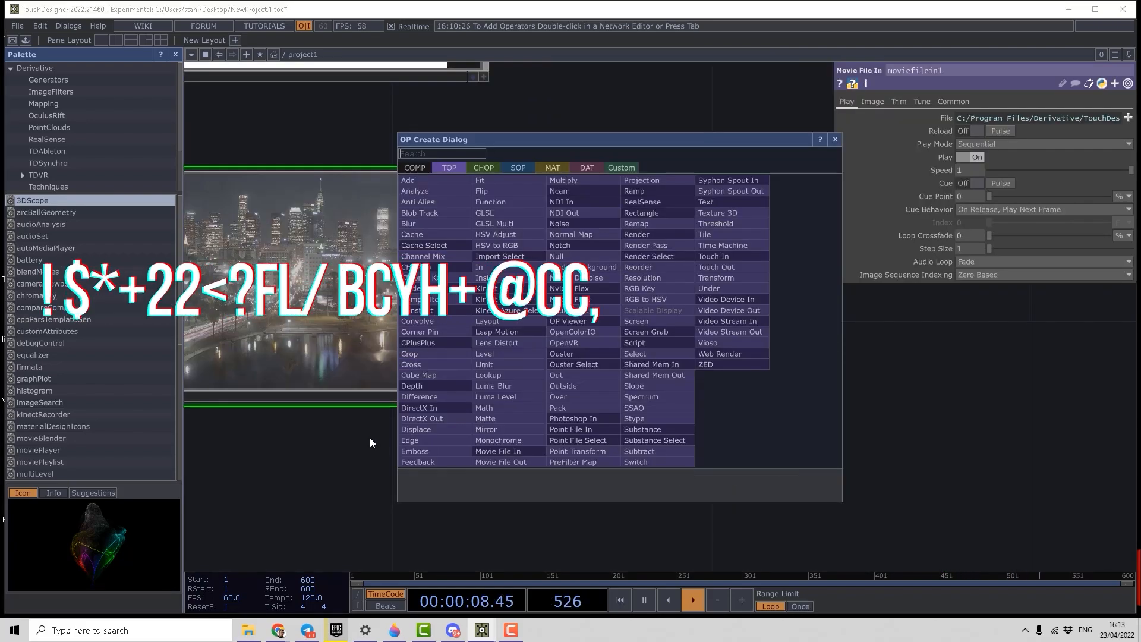
Step: Add a second Movie File In TOP above the city skyline and load the brown butterfly image in it
{"action": "left_click", "coordinate": [570, 369]}
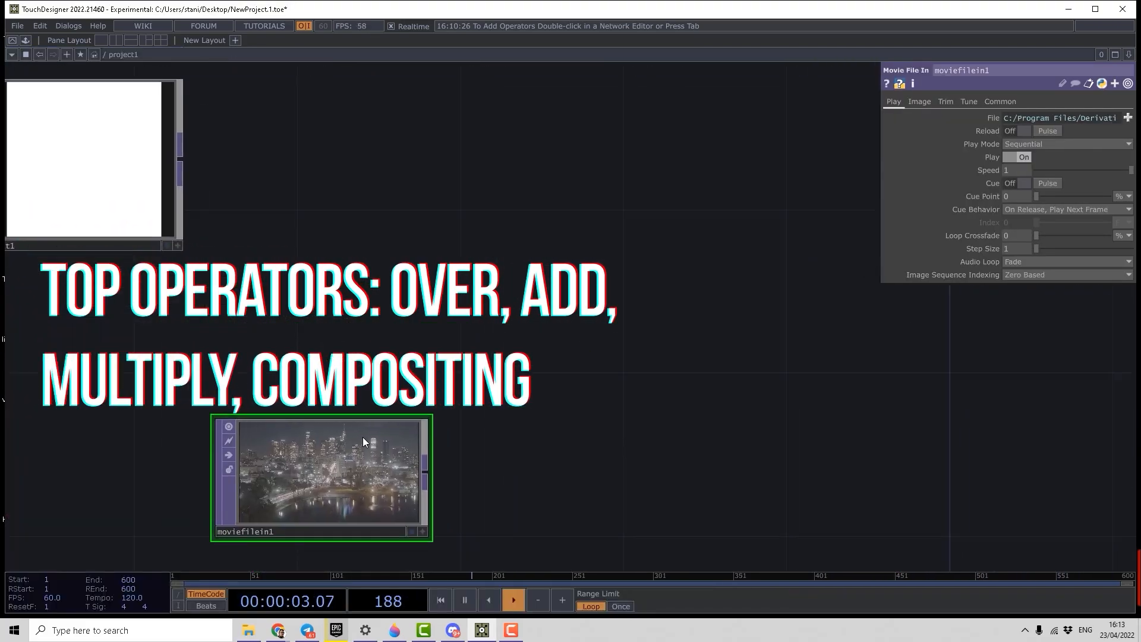
{"action": "left_click_drag", "start_coordinate": [363, 441], "coordinate": [515, 451]}
{"action": "key", "text": "Tab"}
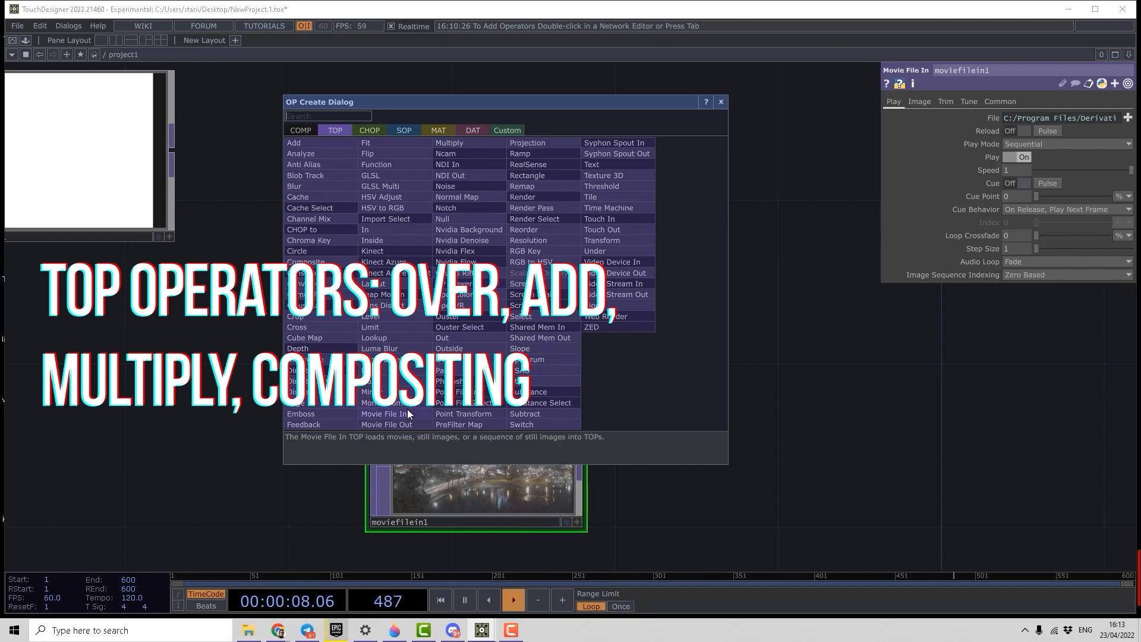
{"action": "left_click", "coordinate": [408, 414]}
{"action": "left_click", "coordinate": [458, 306]}
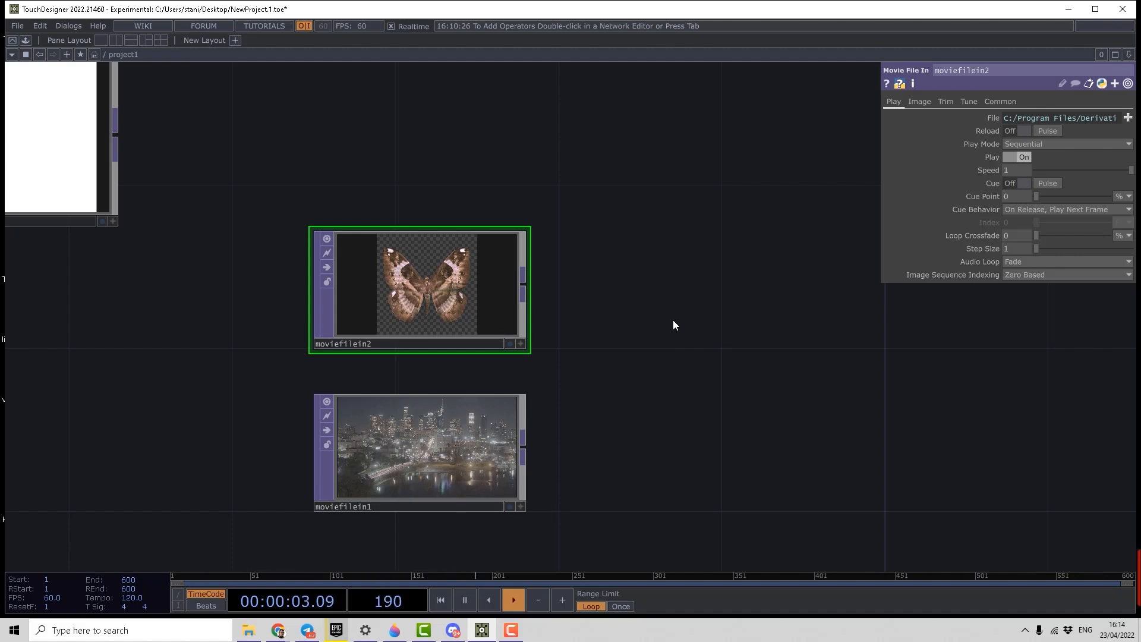
Step: Create an Over TOP, connecting the butterfly to its first input and the city skyline to its second
{"action": "key", "text": "Tab"}
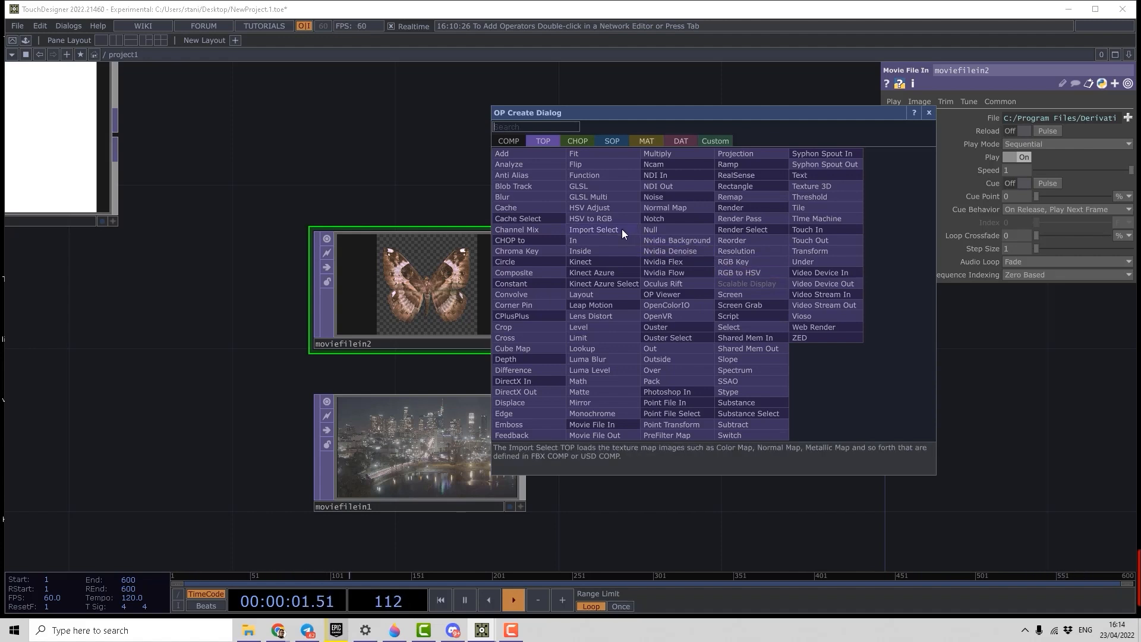
{"action": "type", "text": "o"}
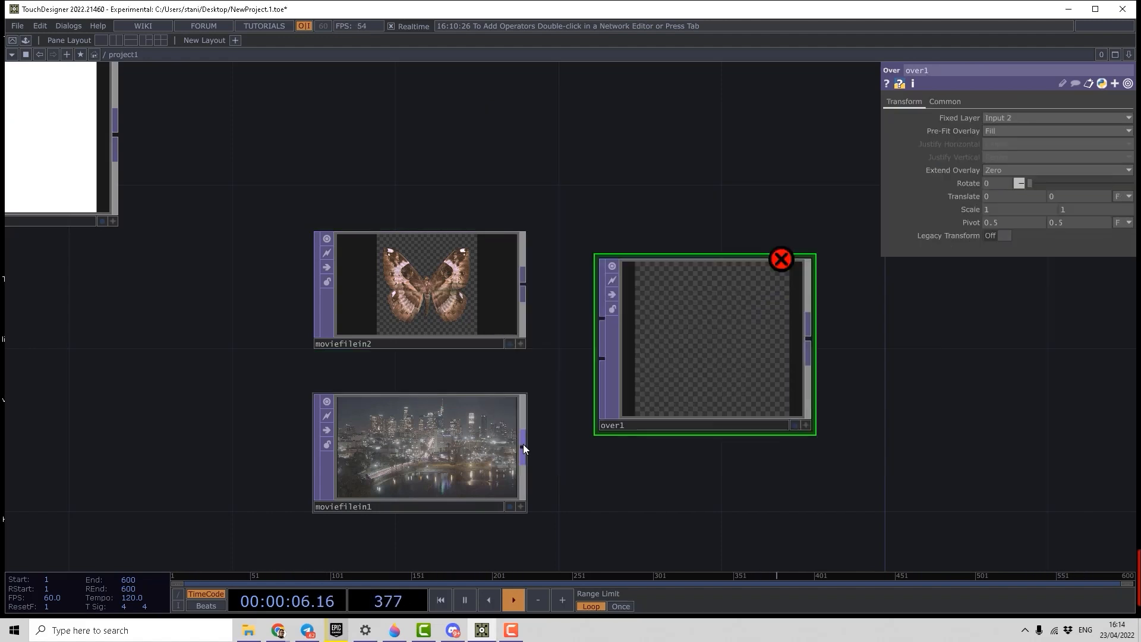
{"action": "left_click_drag", "start_coordinate": [523, 283], "coordinate": [601, 319]}
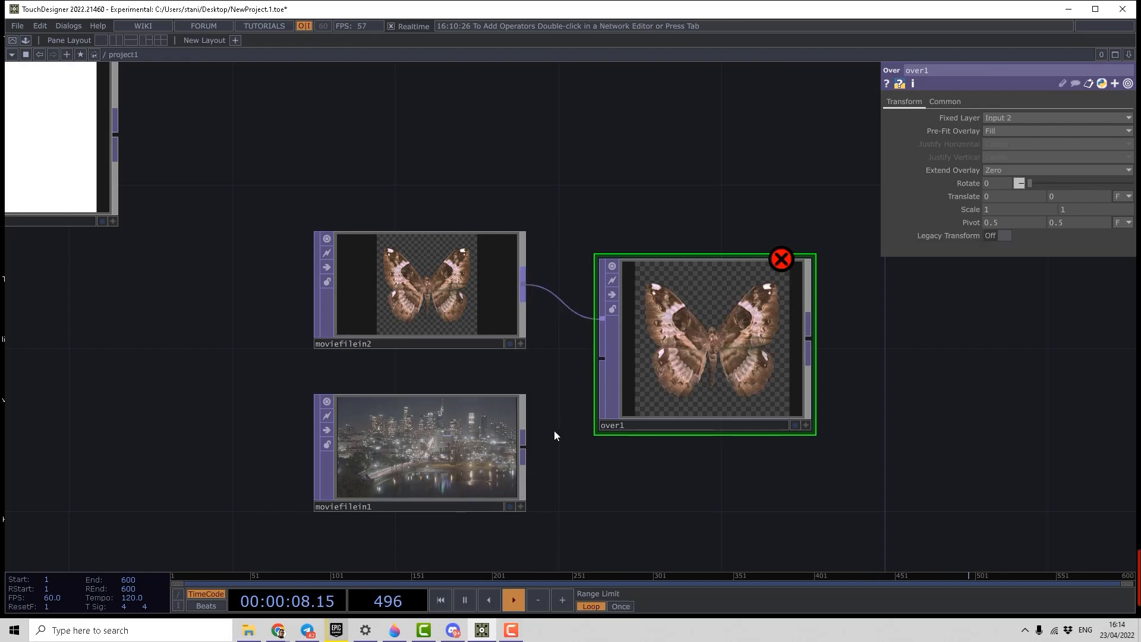
{"action": "left_click_drag", "start_coordinate": [524, 446], "coordinate": [601, 359]}
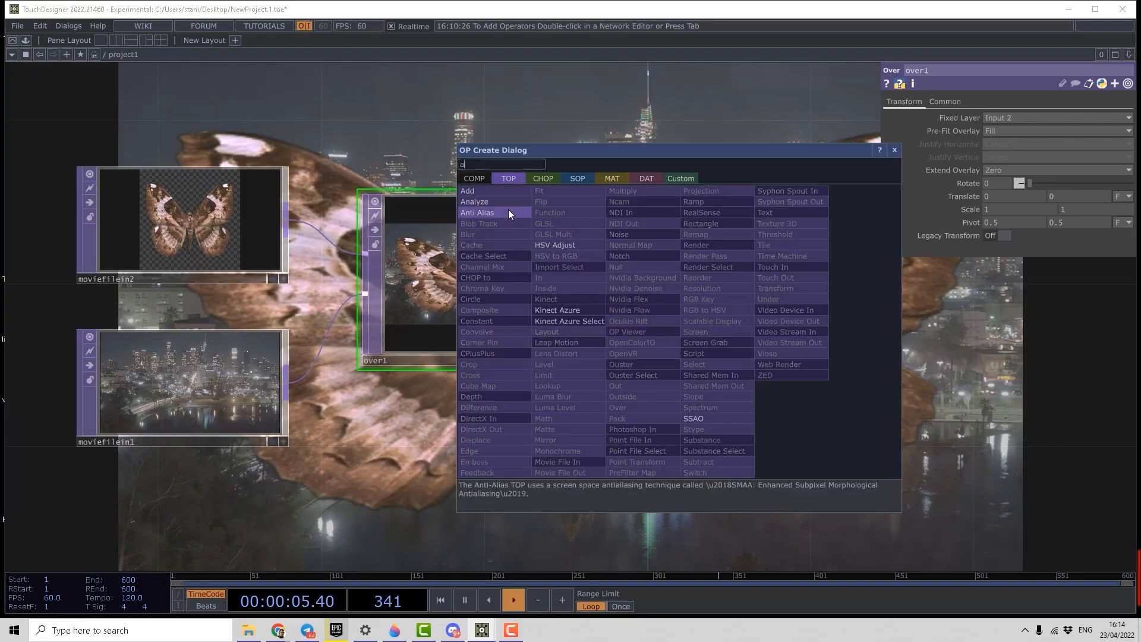
Step: Create an Add TOP beside the Over TOP, feed it the butterfly and city skyline, and display it in the background
{"action": "left_click", "coordinate": [492, 190]}
{"action": "left_click", "coordinate": [730, 276]}
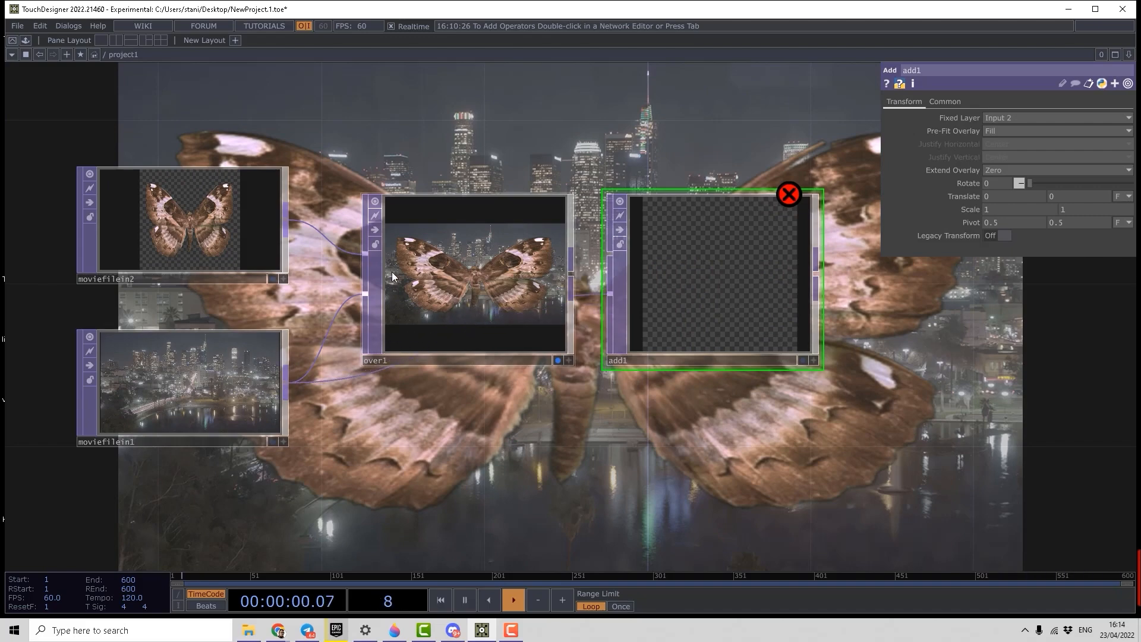
{"action": "left_click_drag", "start_coordinate": [571, 279], "coordinate": [610, 294]}
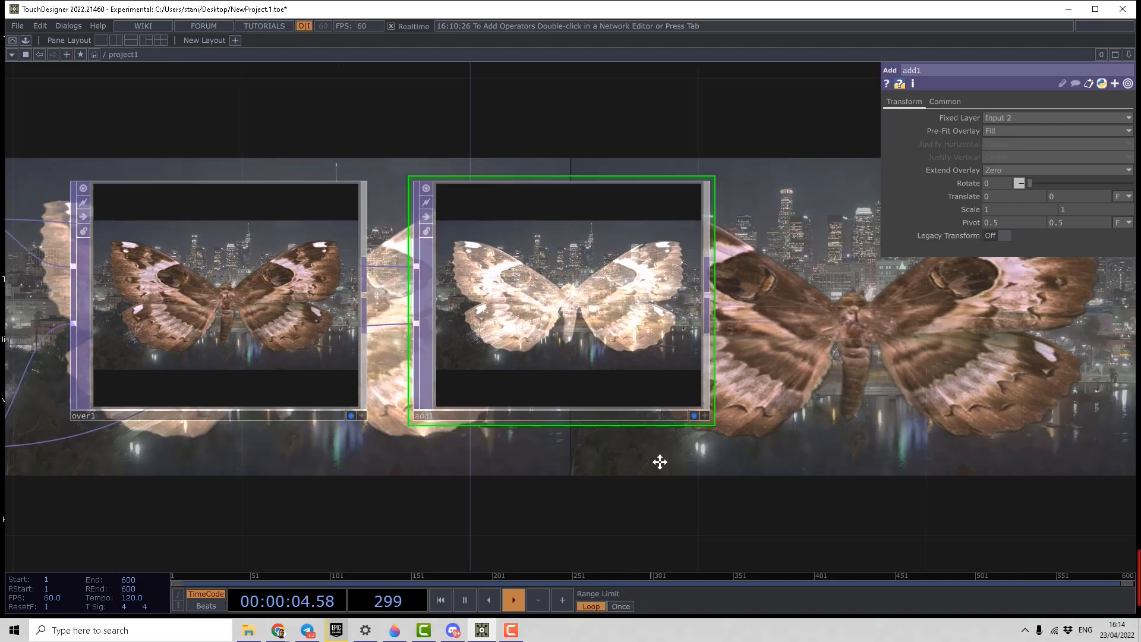
{"action": "left_click_drag", "start_coordinate": [876, 249], "coordinate": [717, 429]}
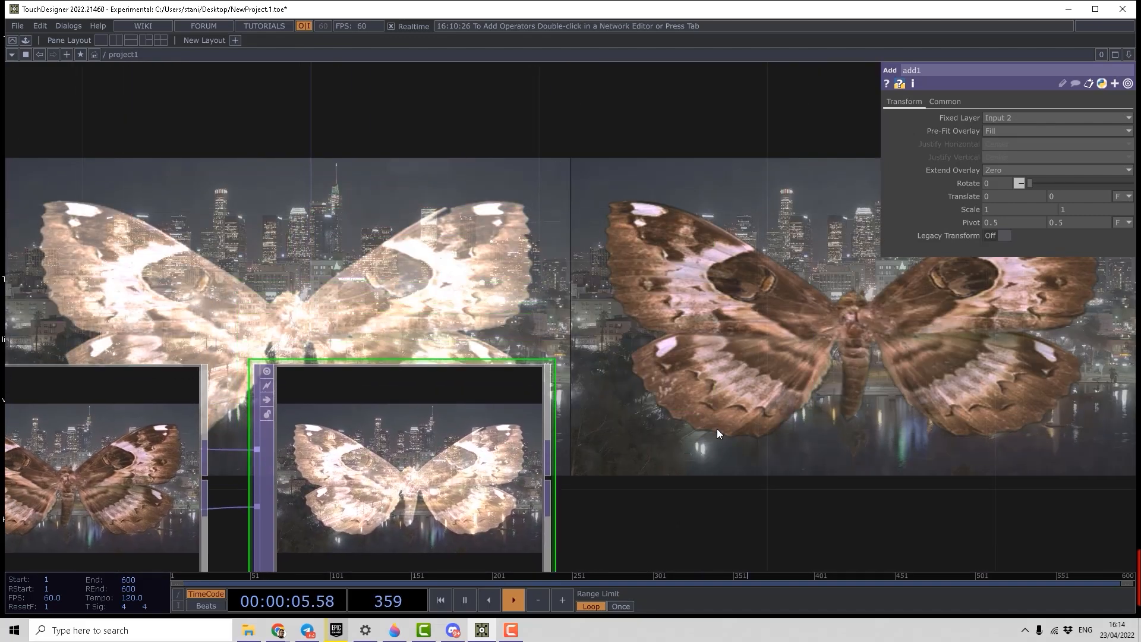
{"action": "left_click_drag", "start_coordinate": [656, 263], "coordinate": [698, 347]}
{"action": "left_click_drag", "start_coordinate": [759, 441], "coordinate": [836, 116]}
{"action": "scroll", "coordinate": [836, 116], "scroll_direction": "down", "scroll_amount": 3}
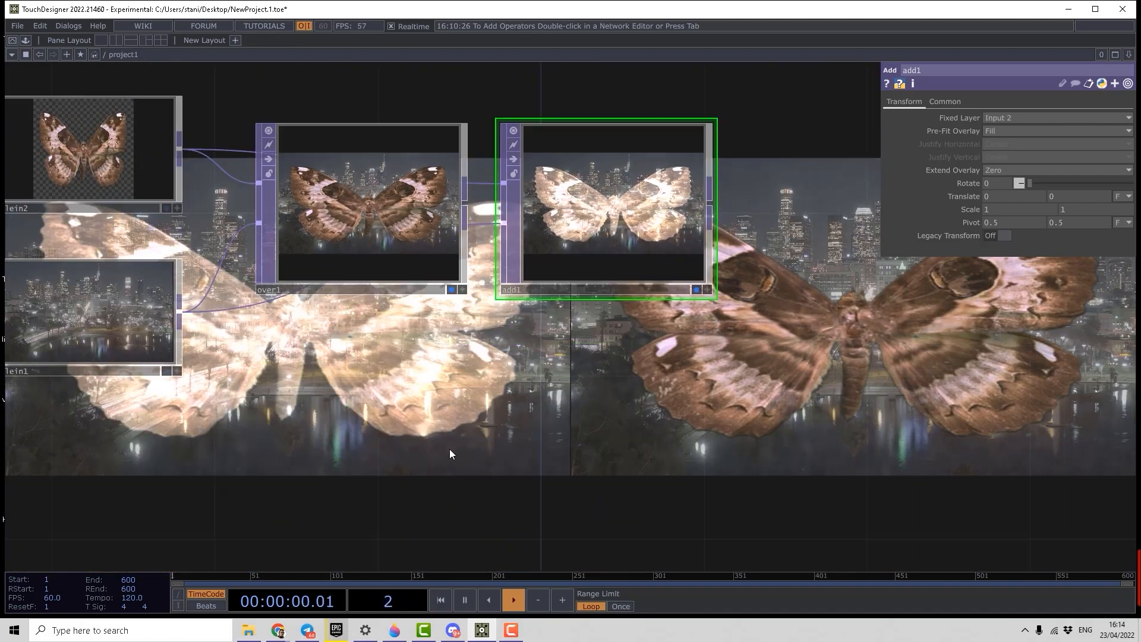
Step: Create a Multiply TOP below the Over TOP, connect the butterfly and city skyline to it, and display it in the background
{"action": "key", "text": "Tab"}
{"action": "left_click", "coordinate": [440, 448]}
{"action": "left_click", "coordinate": [404, 366]}
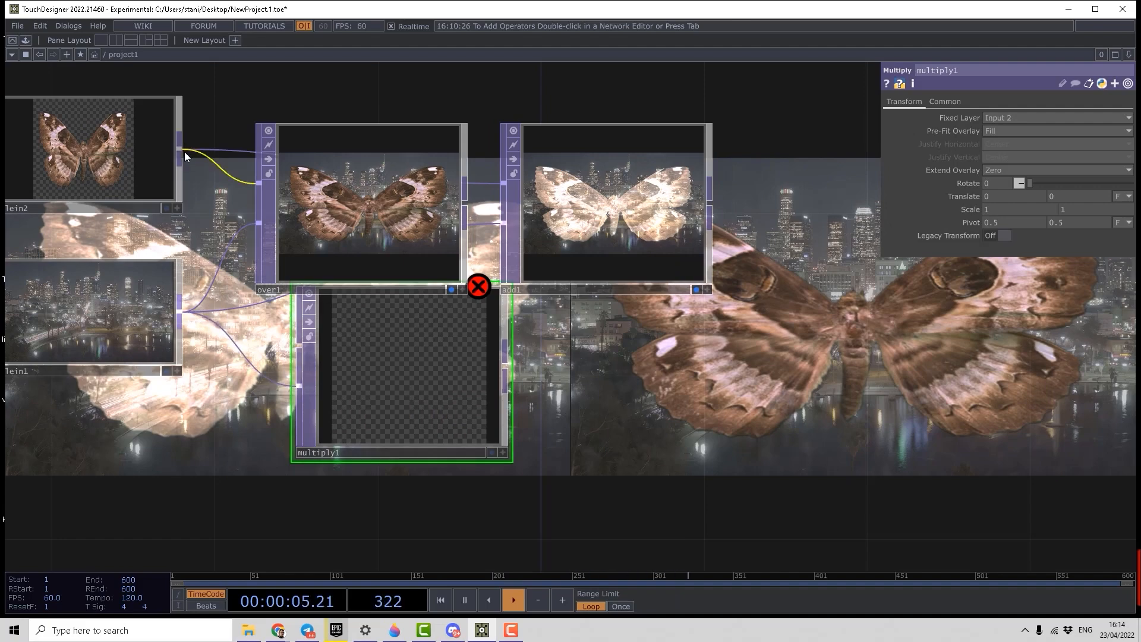
{"action": "left_click_drag", "start_coordinate": [185, 152], "coordinate": [298, 346]}
{"action": "left_click", "coordinate": [492, 452]}
{"action": "left_click_drag", "start_coordinate": [659, 402], "coordinate": [503, 458]}
{"action": "key", "text": "p"}
Step: Tidy the network by moving the city skyline node lower and aligning the Multiply TOP directly under the Over TOP
{"action": "left_click_drag", "start_coordinate": [673, 379], "coordinate": [684, 422]}
{"action": "scroll", "coordinate": [683, 423], "scroll_direction": "down", "scroll_amount": 1}
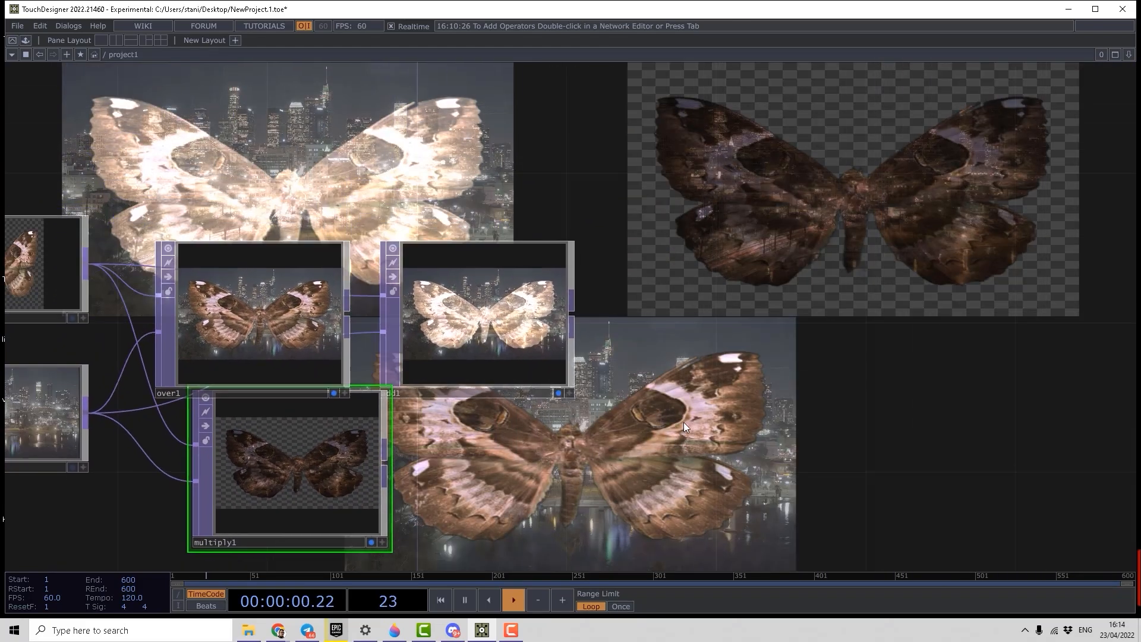
{"action": "scroll", "coordinate": [684, 422], "scroll_direction": "down", "scroll_amount": 2}
{"action": "left_click_drag", "start_coordinate": [755, 352], "coordinate": [852, 250]}
{"action": "left_click_drag", "start_coordinate": [245, 339], "coordinate": [214, 398]}
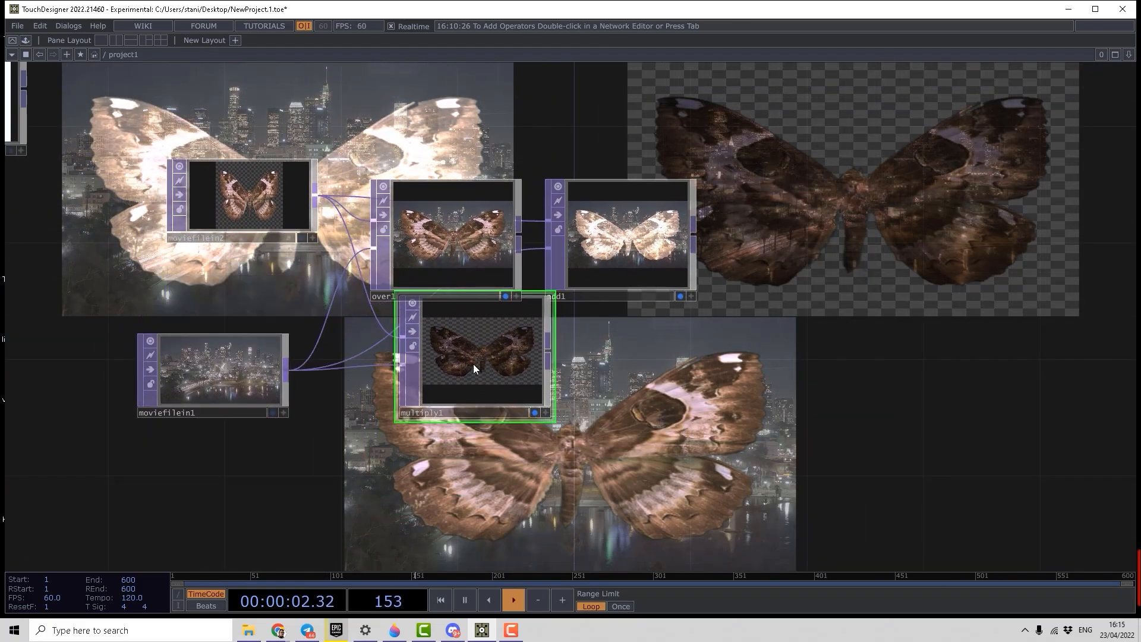
{"action": "left_click_drag", "start_coordinate": [473, 363], "coordinate": [443, 392]}
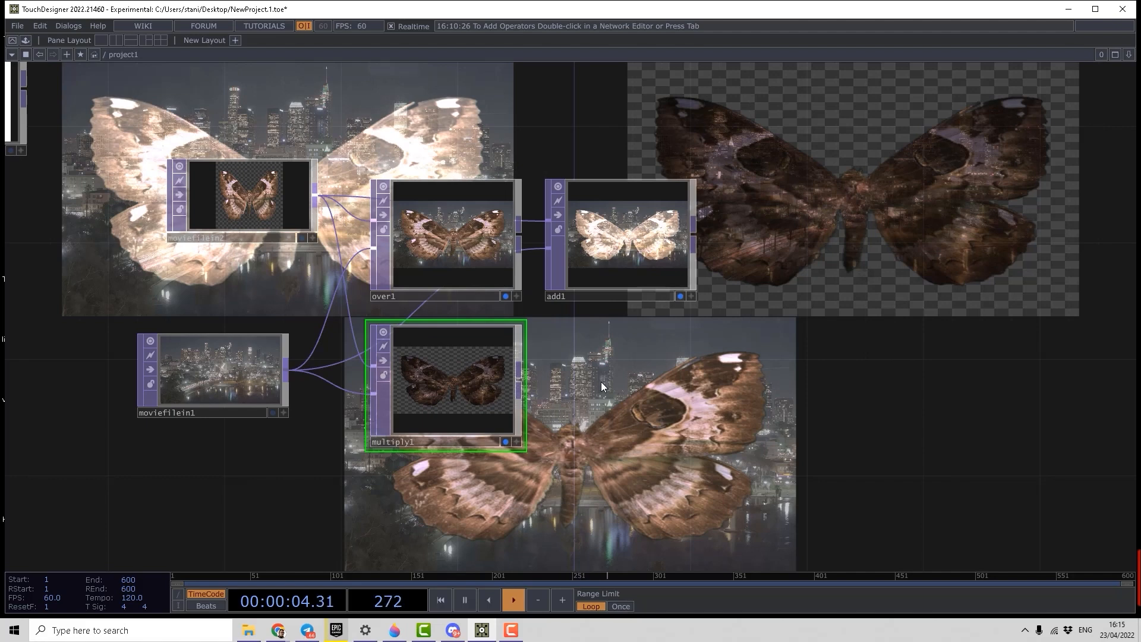
Step: Create a Composite TOP beside the Multiply TOP and connect the city skyline and then the butterfly to its input
{"action": "key", "text": "Tab"}
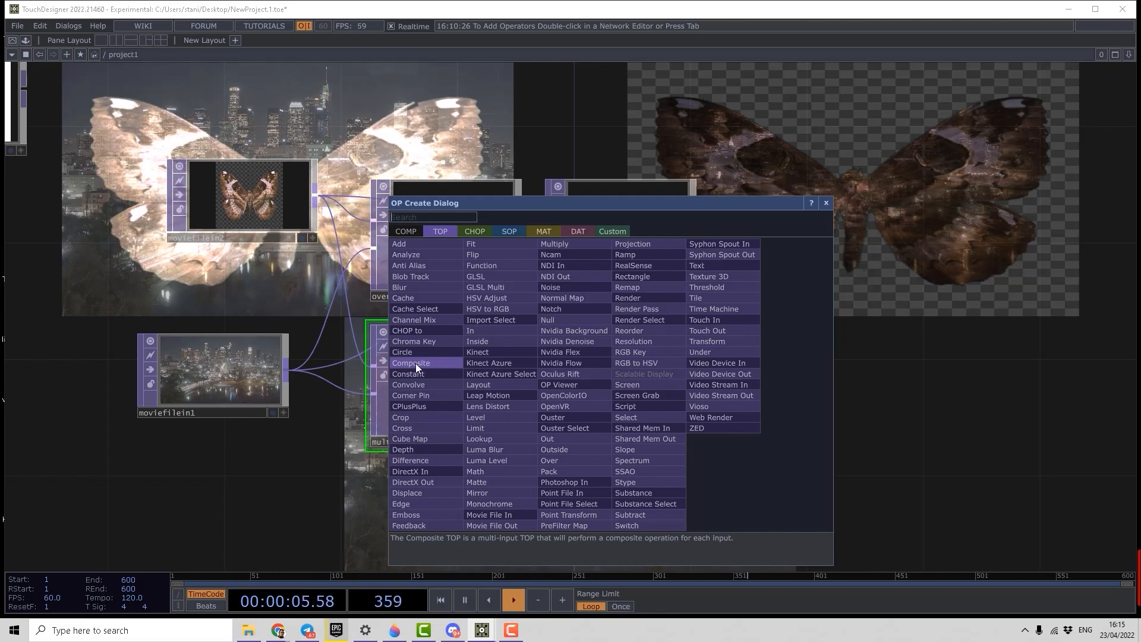
{"action": "left_click", "coordinate": [416, 362]}
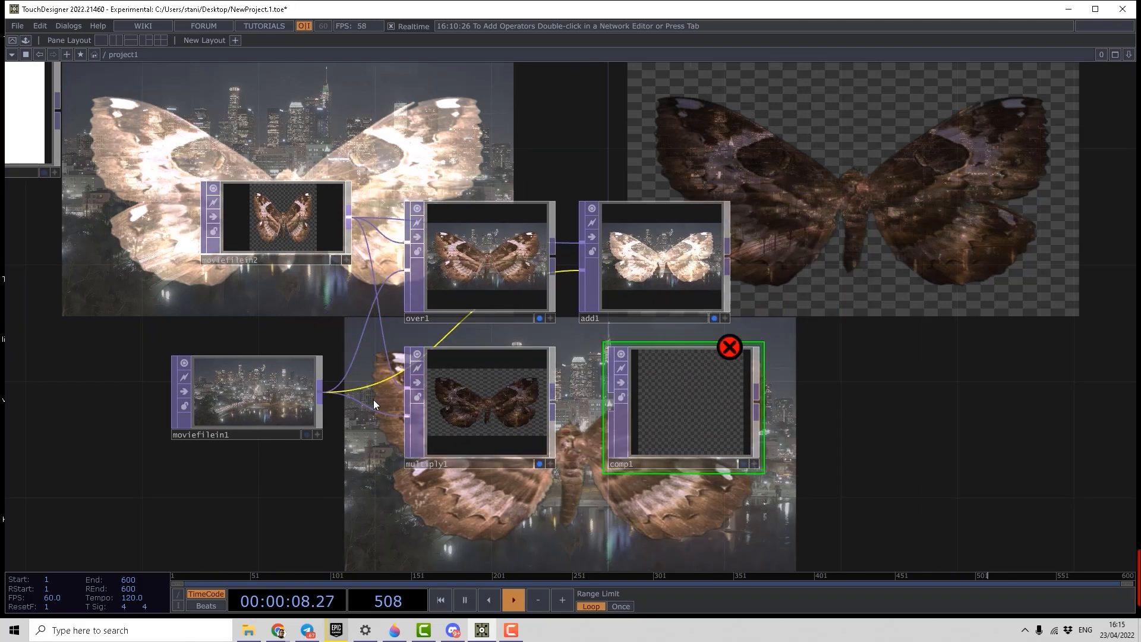
{"action": "left_click_drag", "start_coordinate": [321, 394], "coordinate": [611, 404]}
{"action": "left_click_drag", "start_coordinate": [351, 216], "coordinate": [605, 412]}
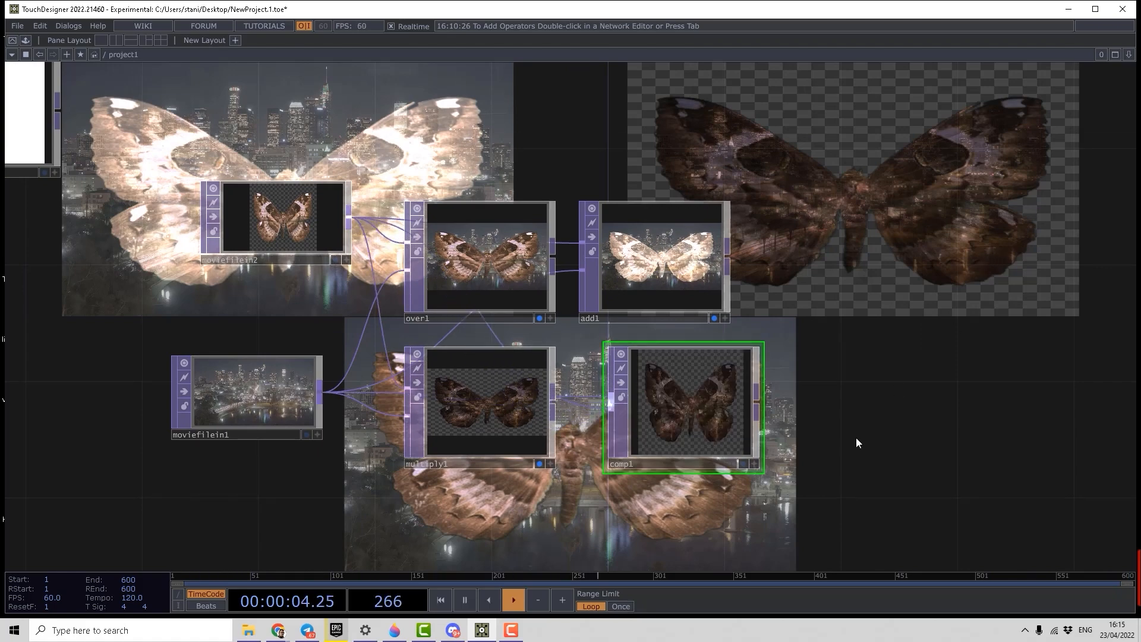
Step: Review the Composite TOP's available operations and turn on its Preview Grid to compare the blend modes
{"action": "scroll", "coordinate": [856, 437], "scroll_direction": "up", "scroll_amount": 6}
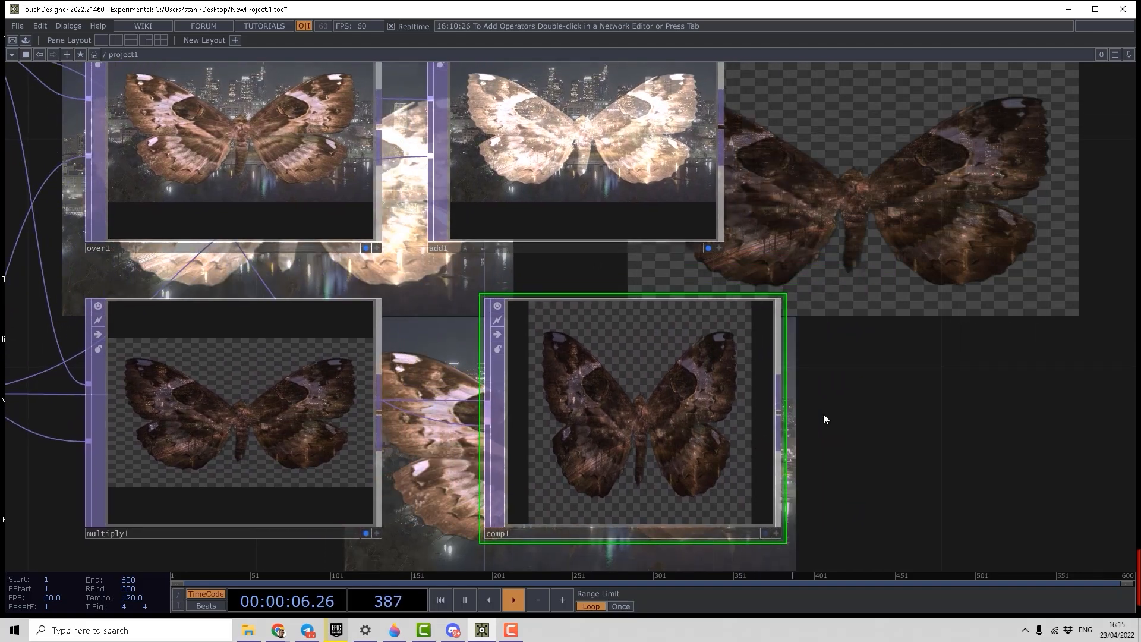
{"action": "key", "text": "p"}
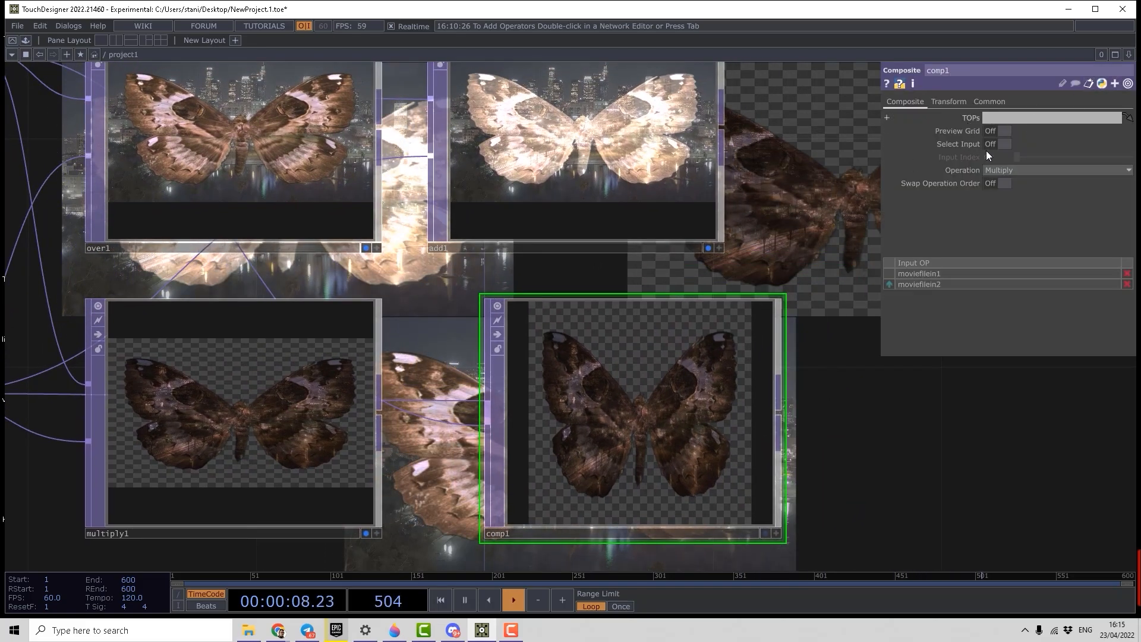
{"action": "left_click", "coordinate": [1011, 168]}
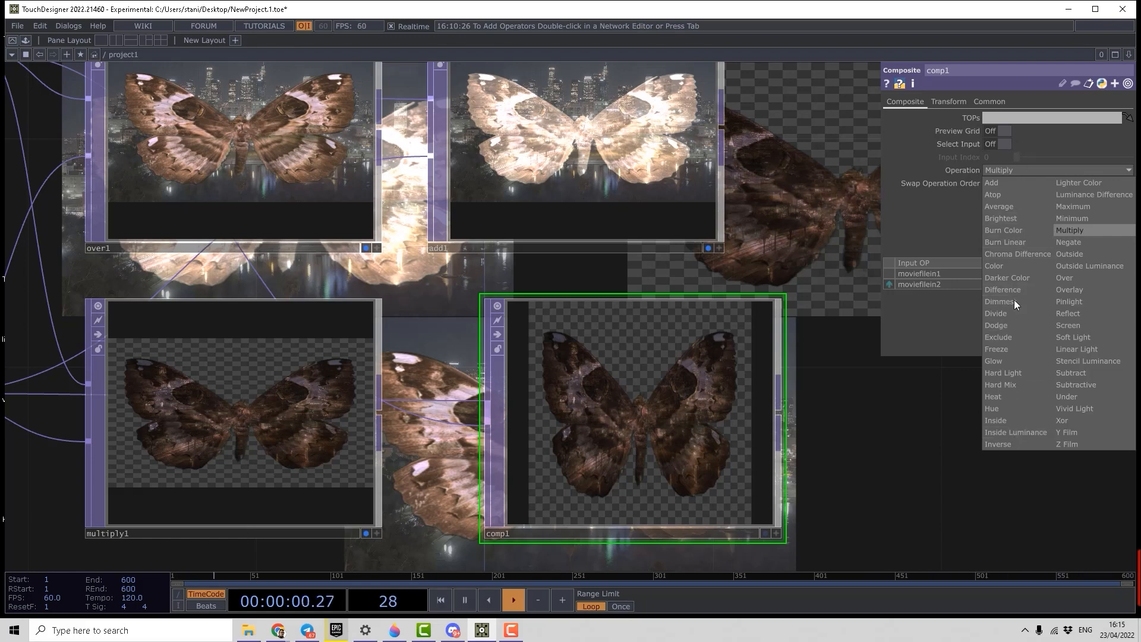
{"action": "left_click", "coordinate": [966, 173]}
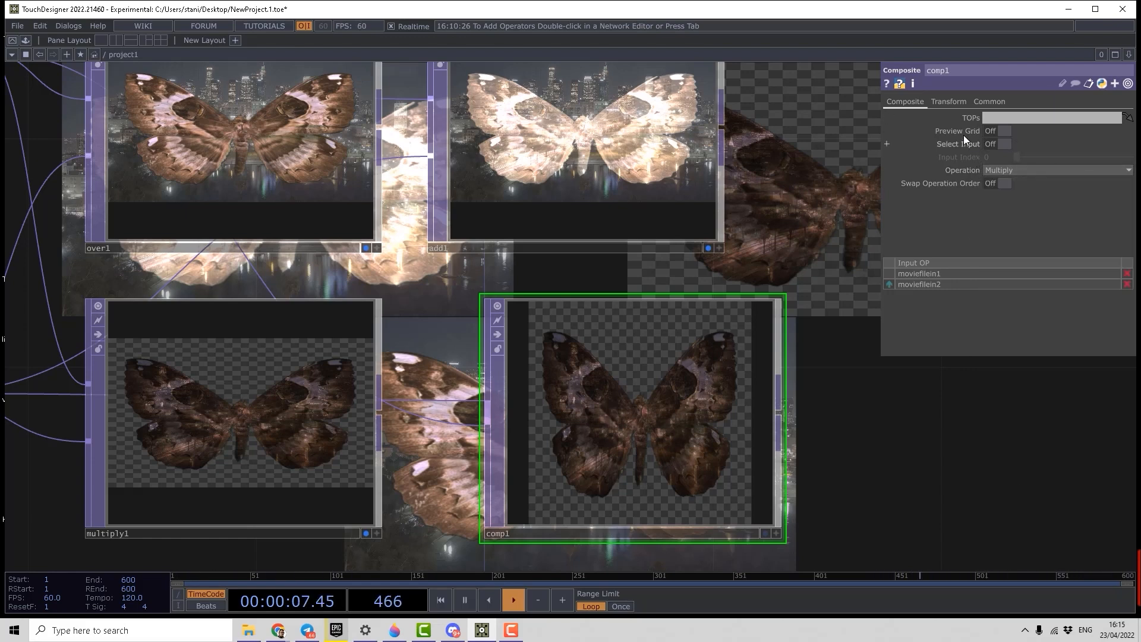
{"action": "left_click", "coordinate": [997, 131]}
{"action": "scroll", "coordinate": [816, 460], "scroll_direction": "up", "scroll_amount": 3}
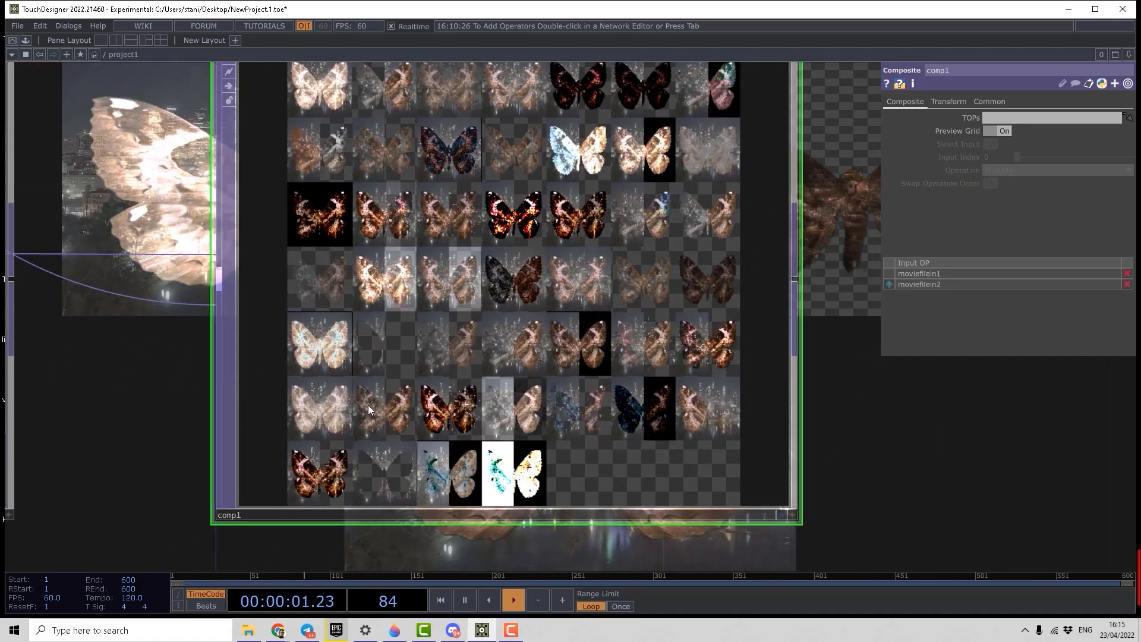
Step: Move the Composite TOP past the Add TOP and spread the butterfly and city skyline nodes apart in a column ahead of the blend nodes
{"action": "scroll", "coordinate": [309, 295], "scroll_direction": "down", "scroll_amount": 5}
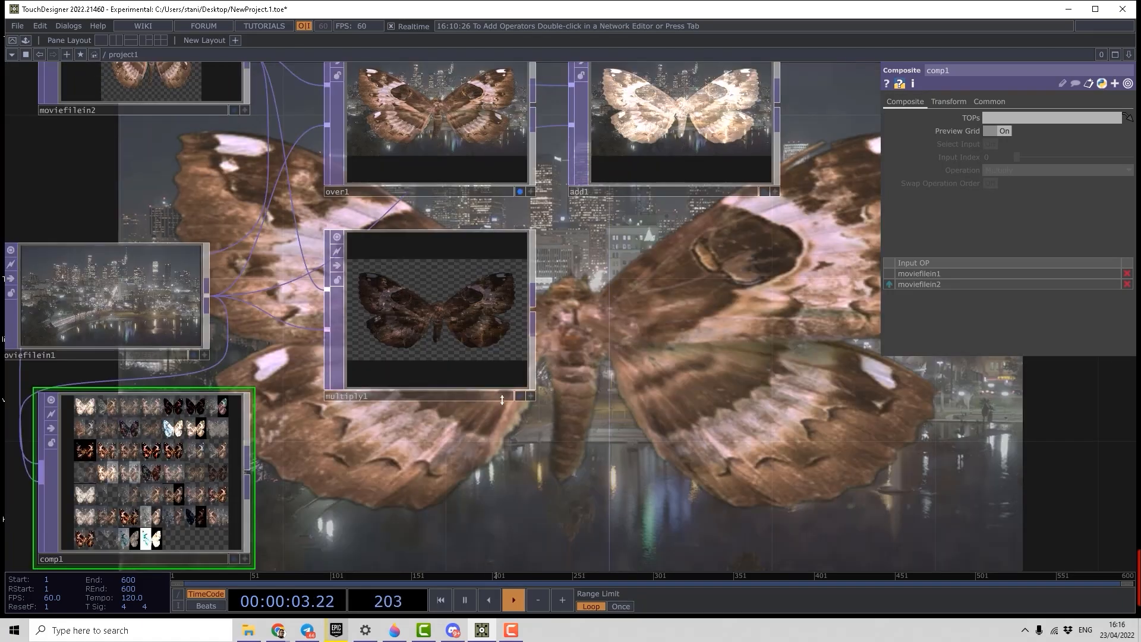
{"action": "left_click_drag", "start_coordinate": [621, 394], "coordinate": [645, 423]}
{"action": "left_click_drag", "start_coordinate": [349, 476], "coordinate": [785, 454]}
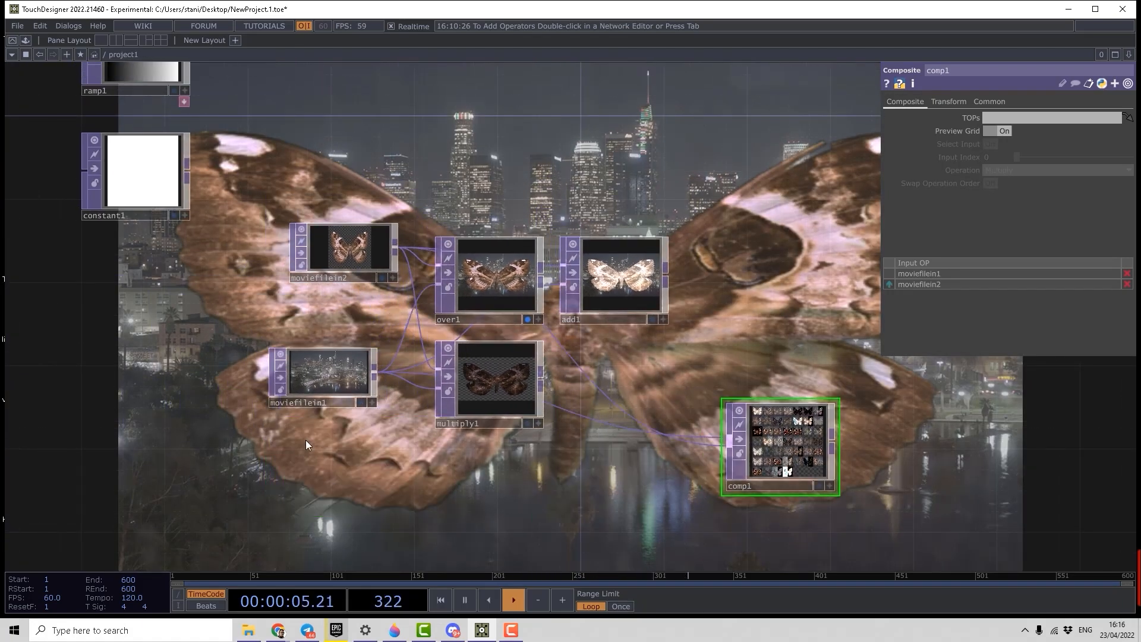
{"action": "left_click_drag", "start_coordinate": [322, 391], "coordinate": [238, 537]}
{"action": "left_click_drag", "start_coordinate": [341, 280], "coordinate": [237, 342]}
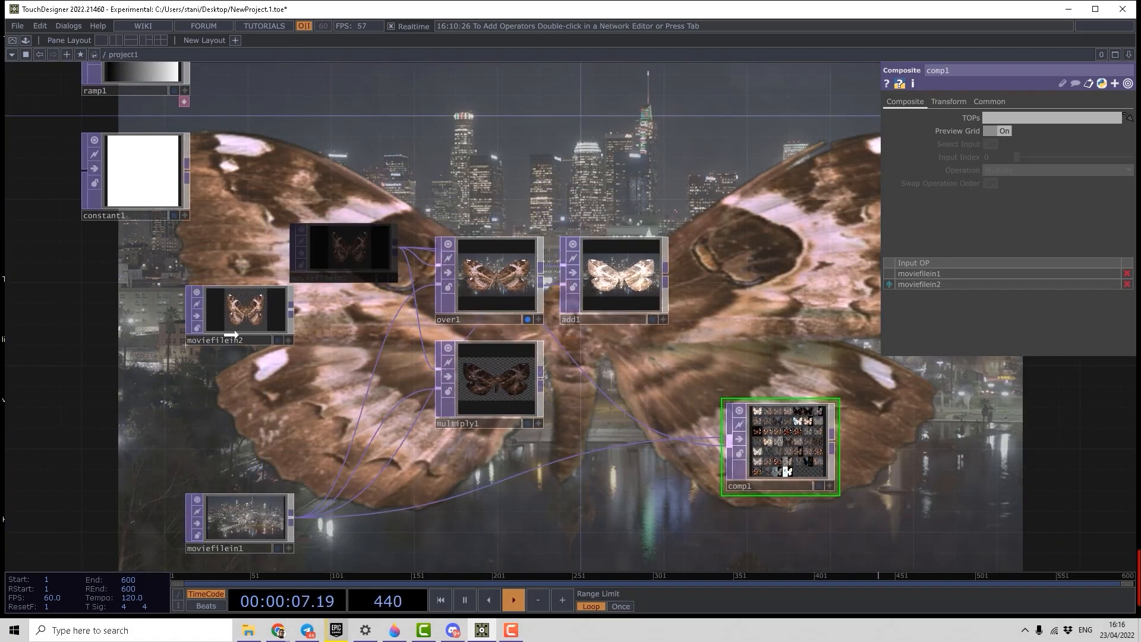
Step: Try different positions for the Multiply TOP below the Over TOP
{"action": "left_click_drag", "start_coordinate": [459, 383], "coordinate": [459, 425]}
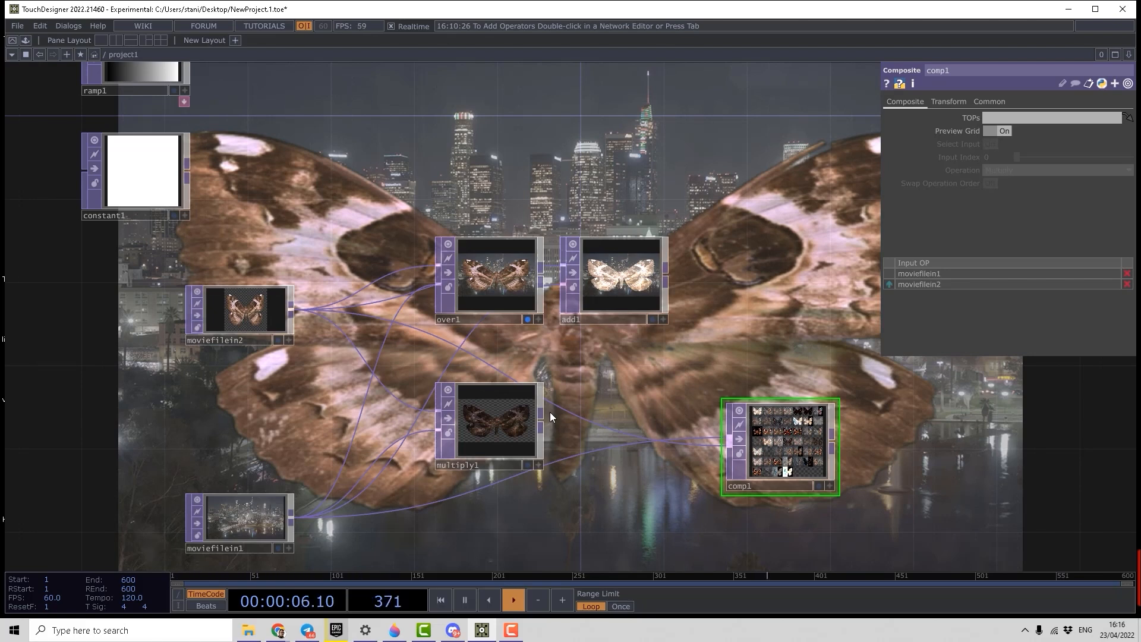
{"action": "left_click_drag", "start_coordinate": [511, 421], "coordinate": [465, 441]}
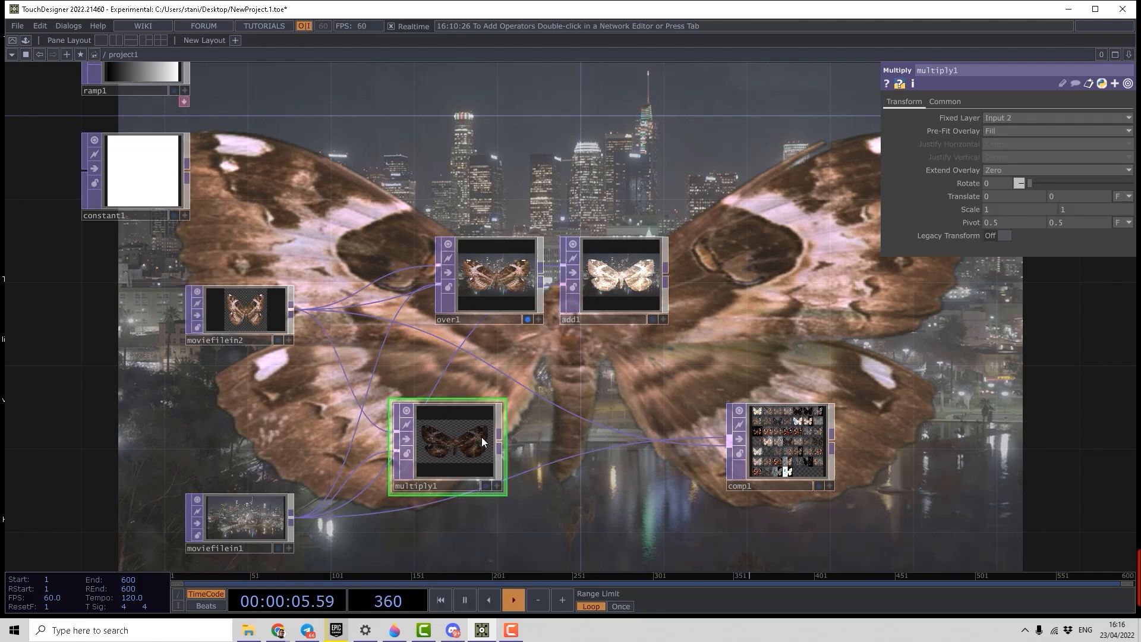
{"action": "left_click_drag", "start_coordinate": [482, 437], "coordinate": [523, 416]}
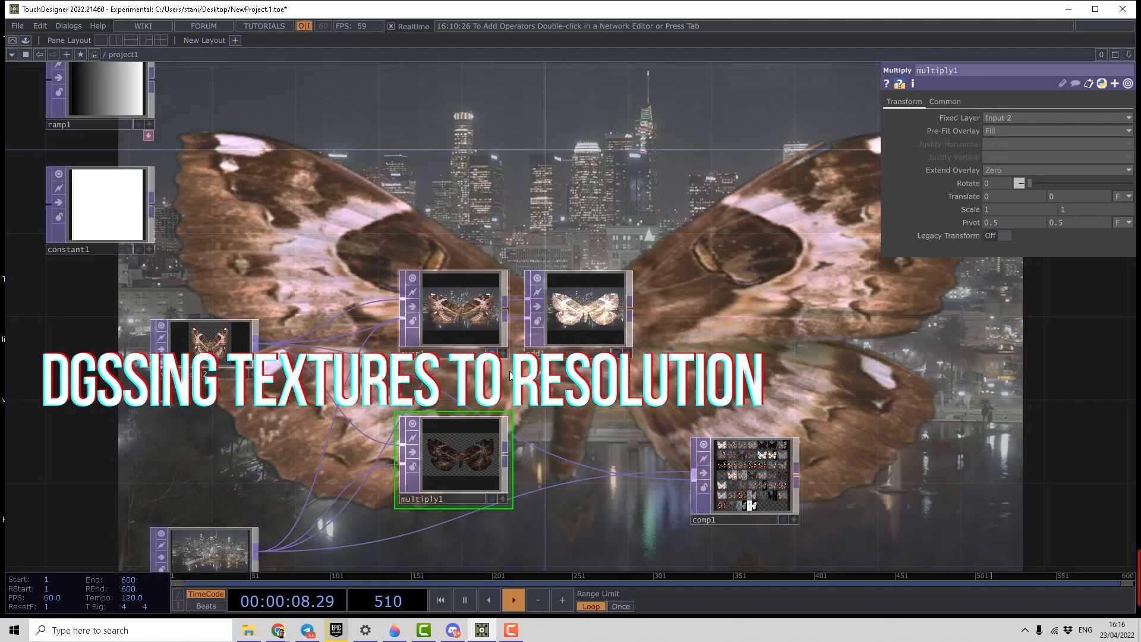
Step: Stack the Add and Multiply TOPs above the Composite TOP and lower the Over TOP between the image sources and that column
{"action": "left_click", "coordinate": [493, 353]}
{"action": "left_click_drag", "start_coordinate": [506, 380], "coordinate": [467, 361]}
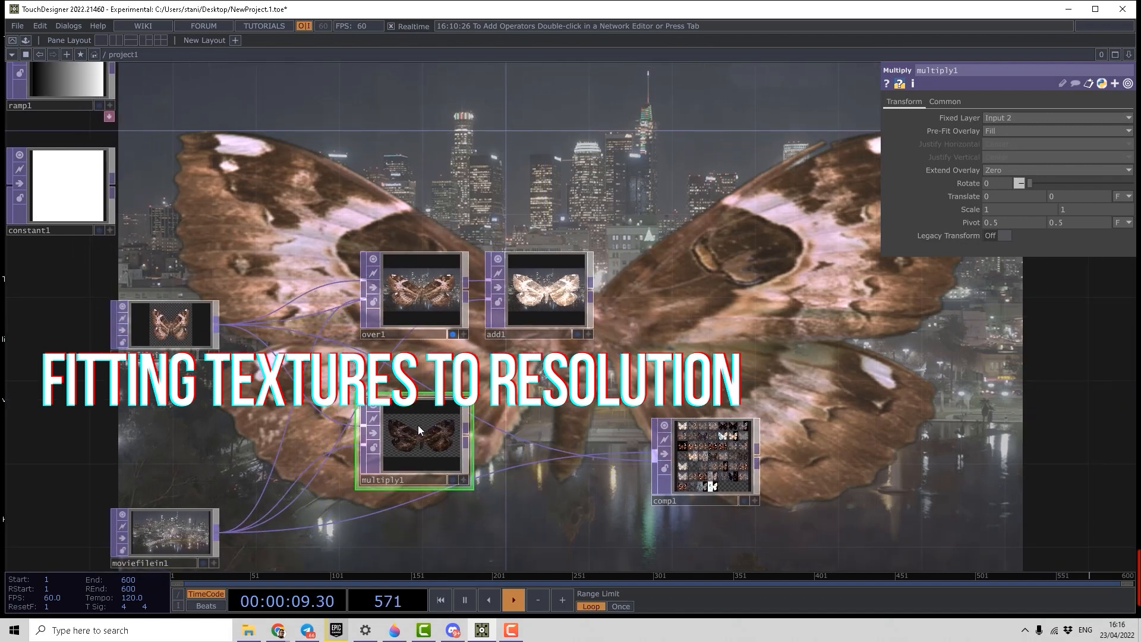
{"action": "left_click_drag", "start_coordinate": [419, 431], "coordinate": [710, 348]}
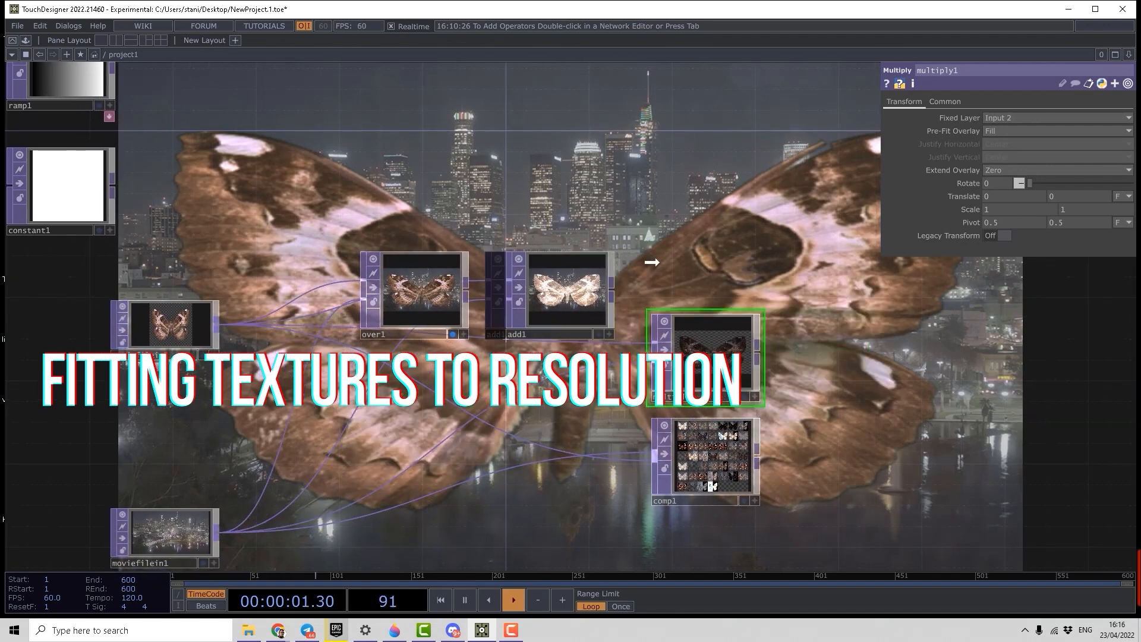
{"action": "left_click_drag", "start_coordinate": [568, 286], "coordinate": [712, 239]}
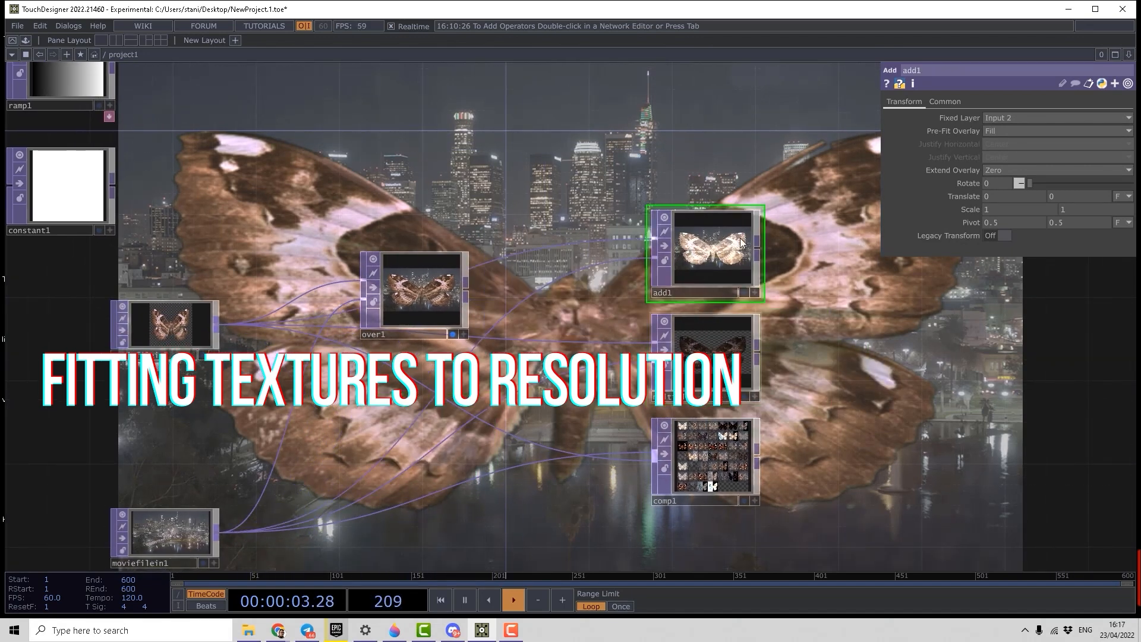
{"action": "left_click_drag", "start_coordinate": [416, 286], "coordinate": [415, 343]}
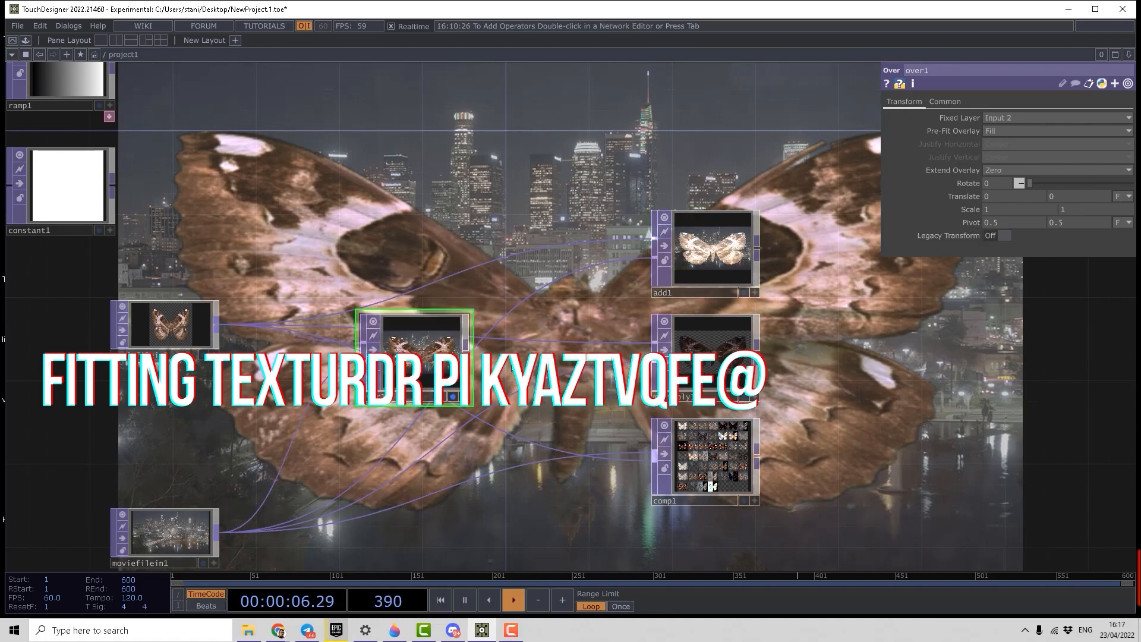
{"action": "left_click_drag", "start_coordinate": [552, 272], "coordinate": [680, 236]}
{"action": "left_click_drag", "start_coordinate": [572, 311], "coordinate": [572, 332]}
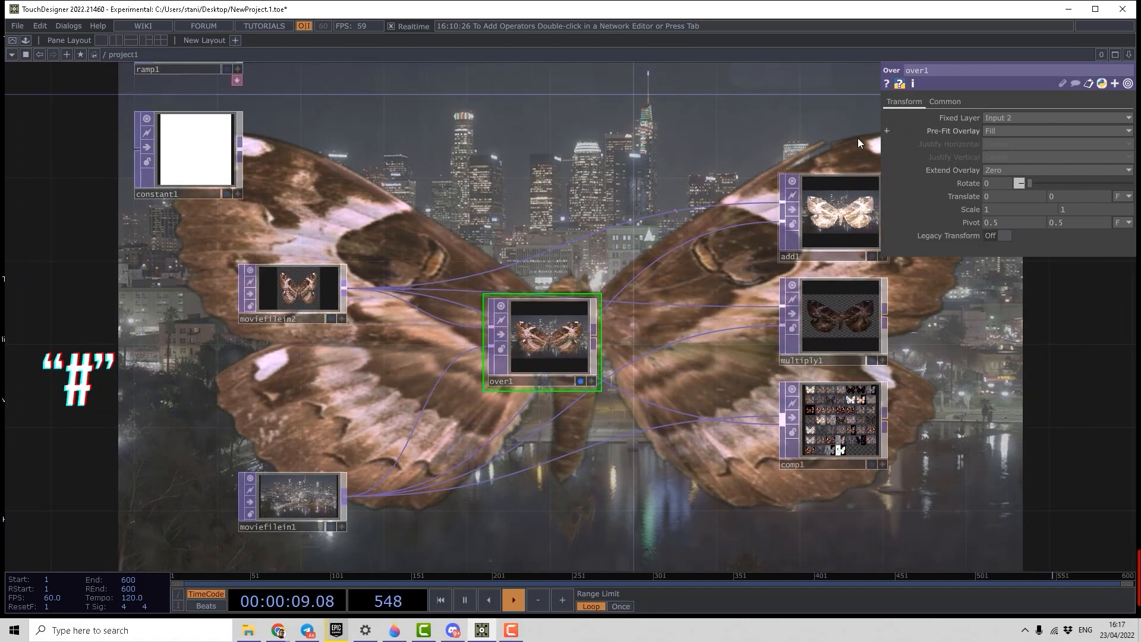
Step: Inspect the operator info of the city skyline node and the Over TOP to compare their size and aspect ratio
{"action": "middle_click_drag", "start_coordinate": [306, 515], "coordinate": [384, 400]}
{"action": "left_click_drag", "start_coordinate": [377, 402], "coordinate": [405, 320]}
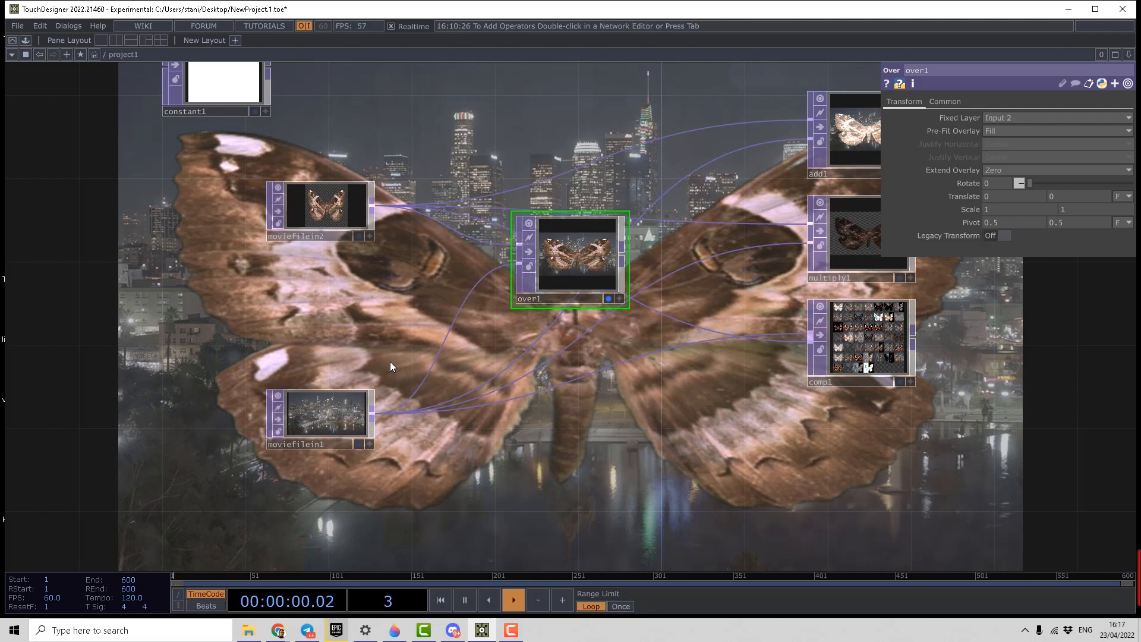
{"action": "middle_click_drag", "start_coordinate": [326, 422], "coordinate": [471, 509]}
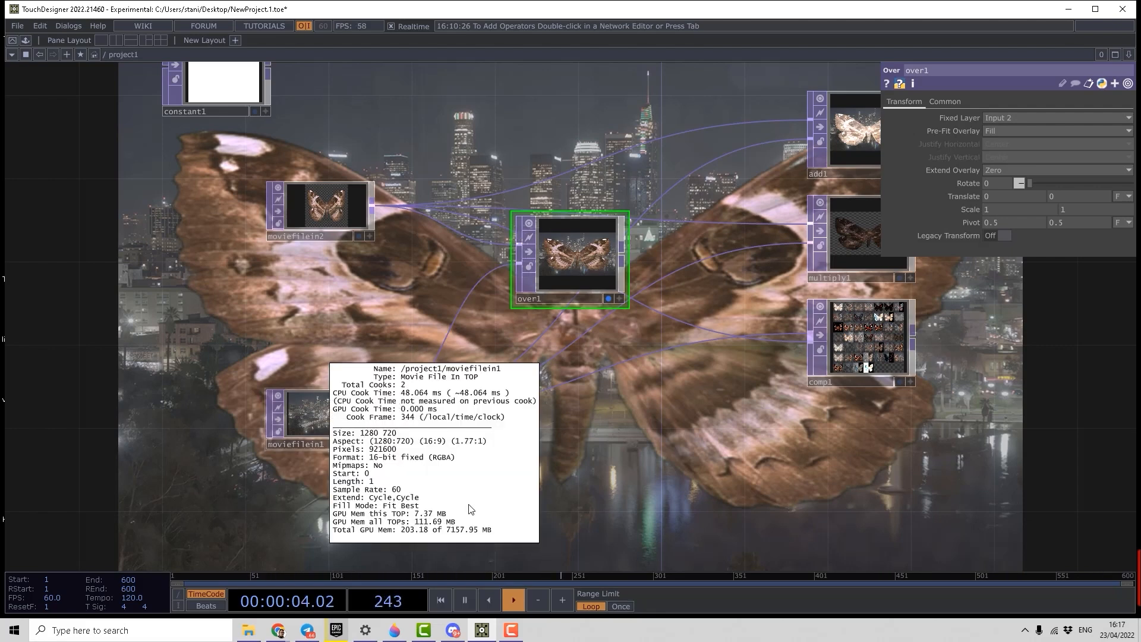
{"action": "middle_click_drag", "start_coordinate": [341, 468], "coordinate": [476, 328]}
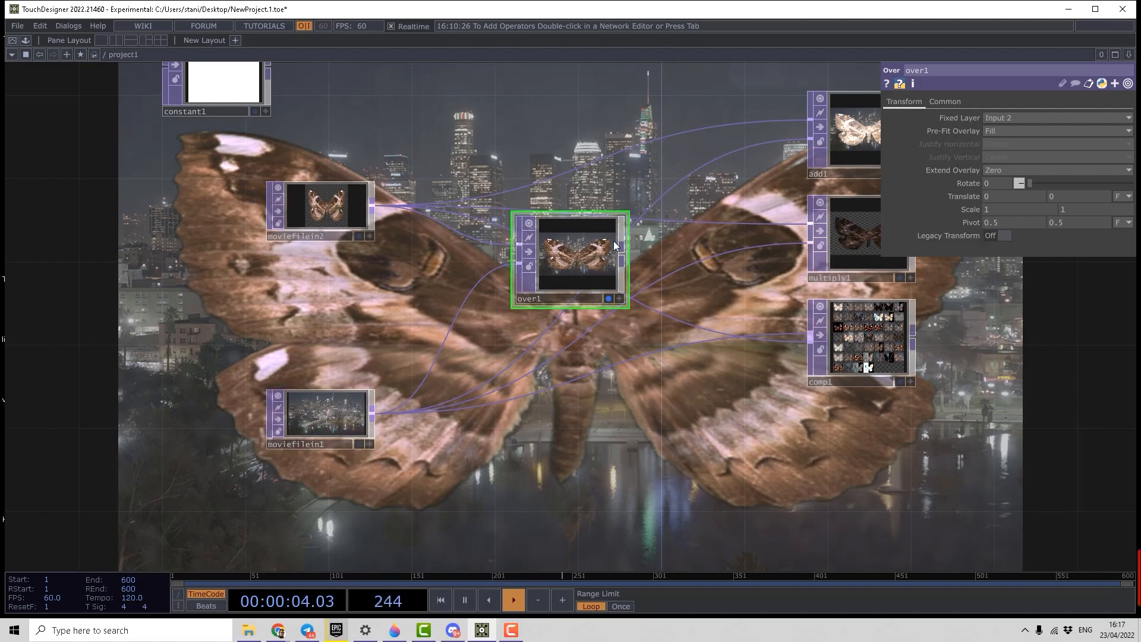
{"action": "left_click", "coordinate": [914, 84]}
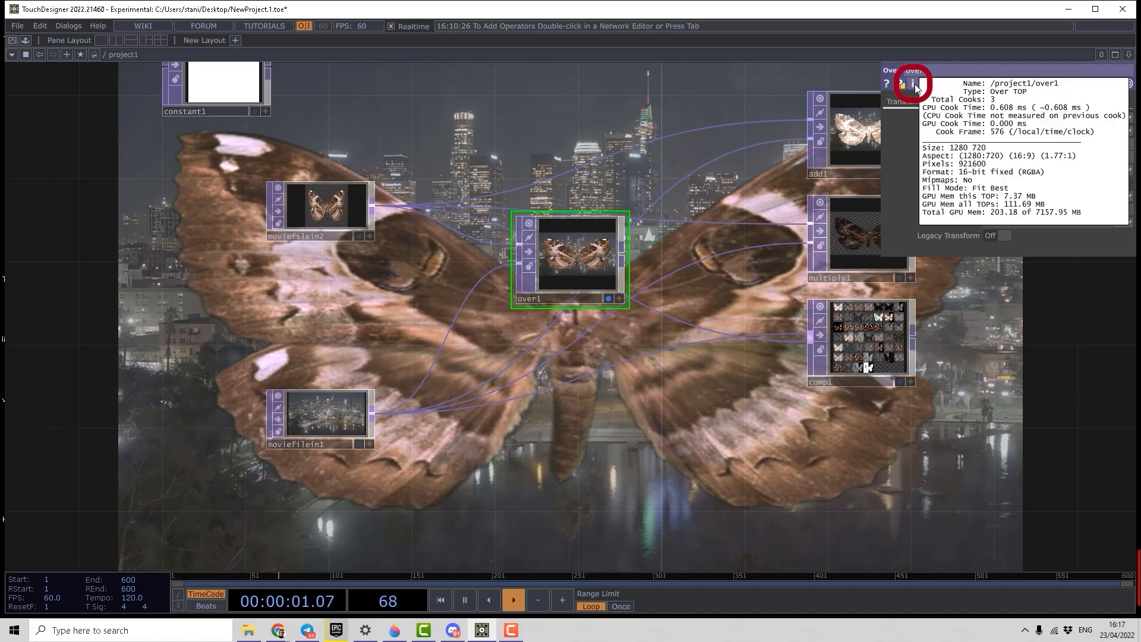
Step: Check the operator info of the city skyline node again and of the butterfly node to compare their resolutions
{"action": "left_click_drag", "start_coordinate": [681, 438], "coordinate": [758, 426]}
{"action": "middle_click", "coordinate": [395, 405]}
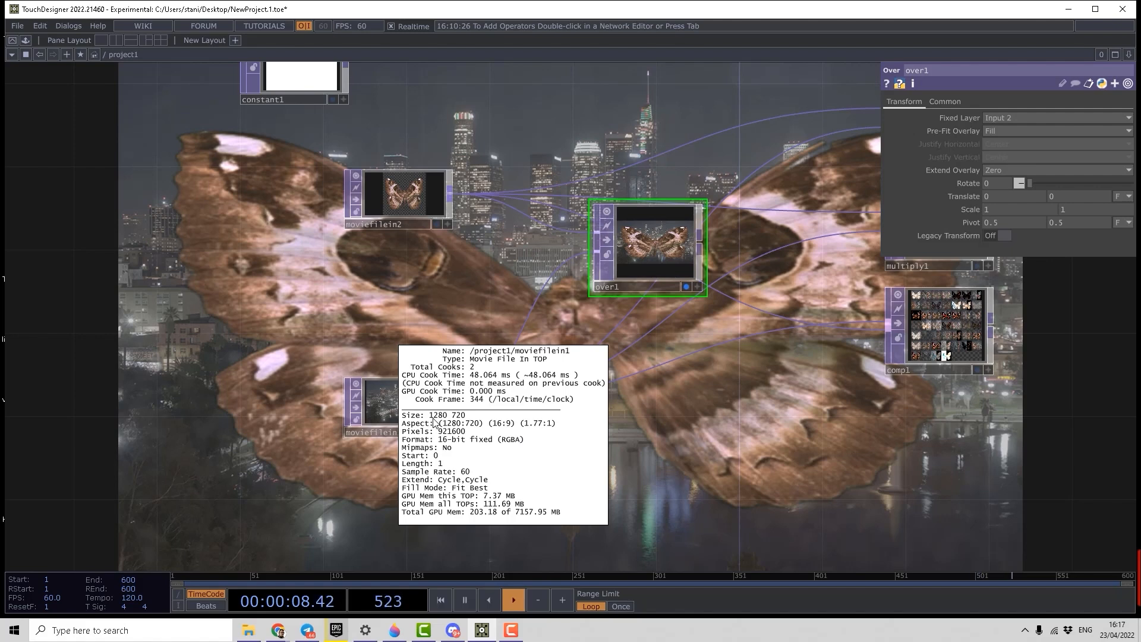
{"action": "middle_click_drag", "start_coordinate": [435, 422], "coordinate": [425, 324]}
{"action": "middle_click_drag", "start_coordinate": [407, 205], "coordinate": [499, 229]}
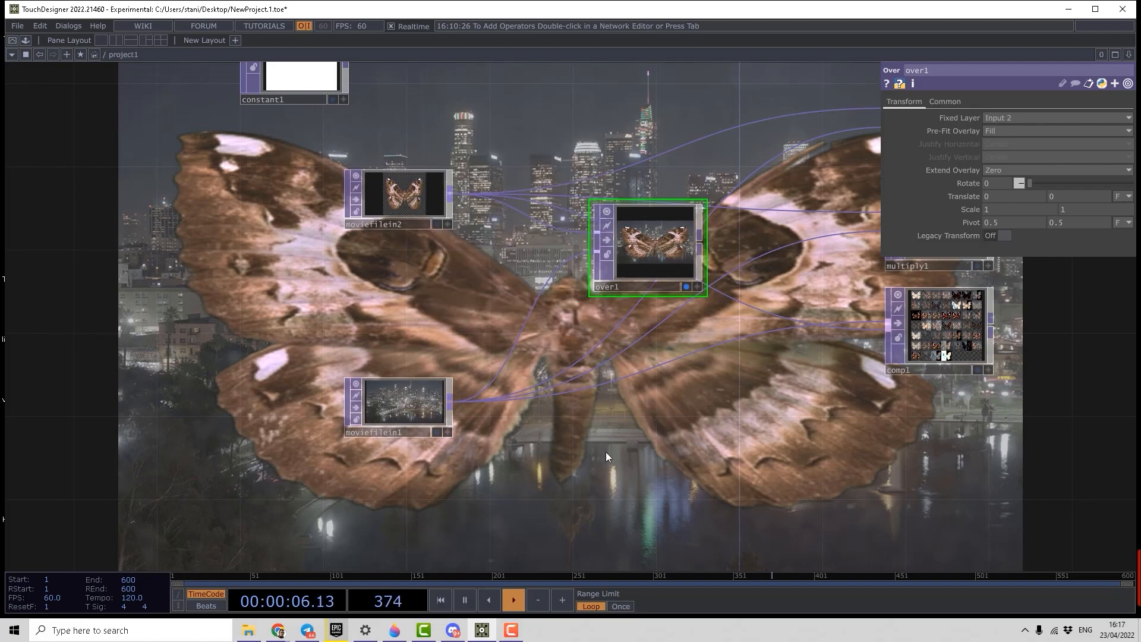
Step: Move the Over TOP slightly lower to center it between the butterfly and city skyline nodes
{"action": "left_click_drag", "start_coordinate": [575, 463], "coordinate": [495, 490]}
{"action": "left_click_drag", "start_coordinate": [569, 290], "coordinate": [561, 312]}
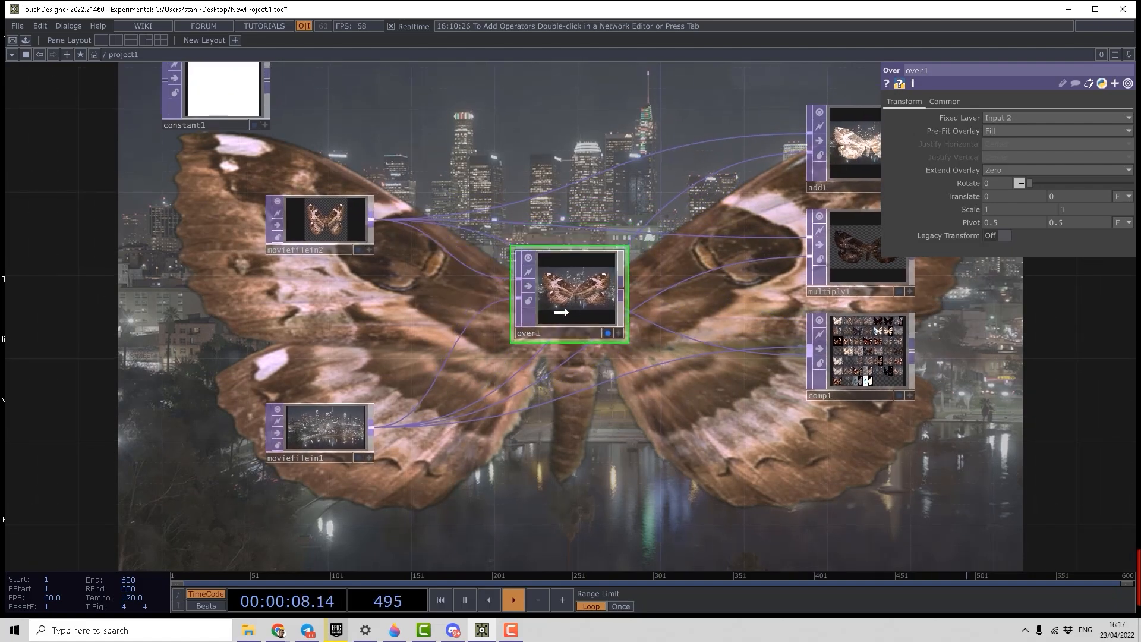